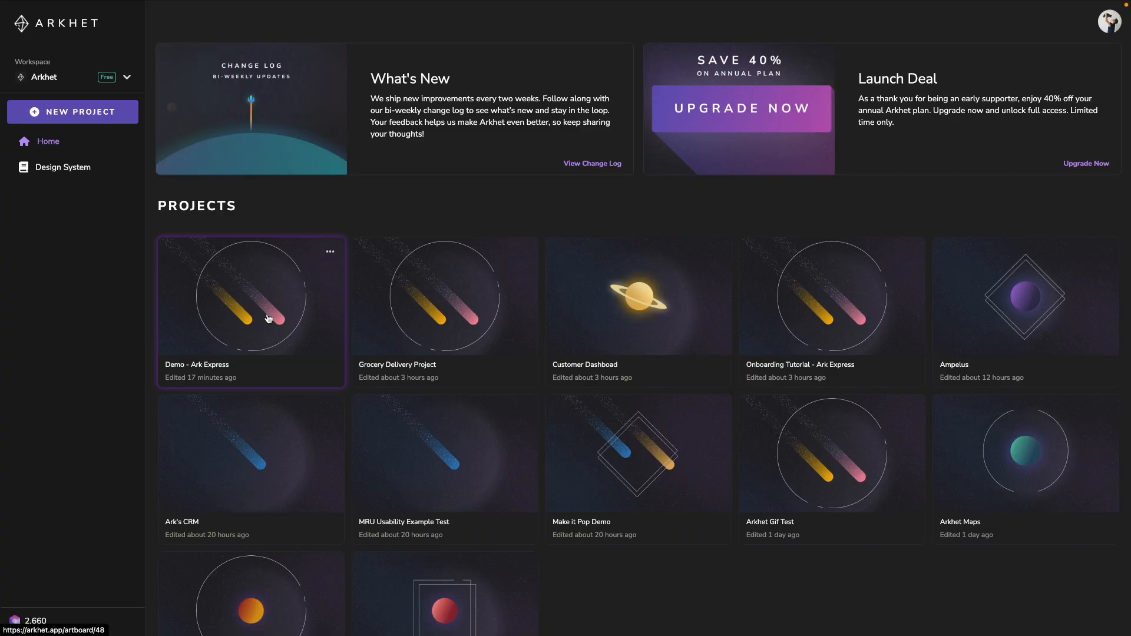
Step: Open the Demo - Ark Express project and expand the list of shapes
click(274, 321)
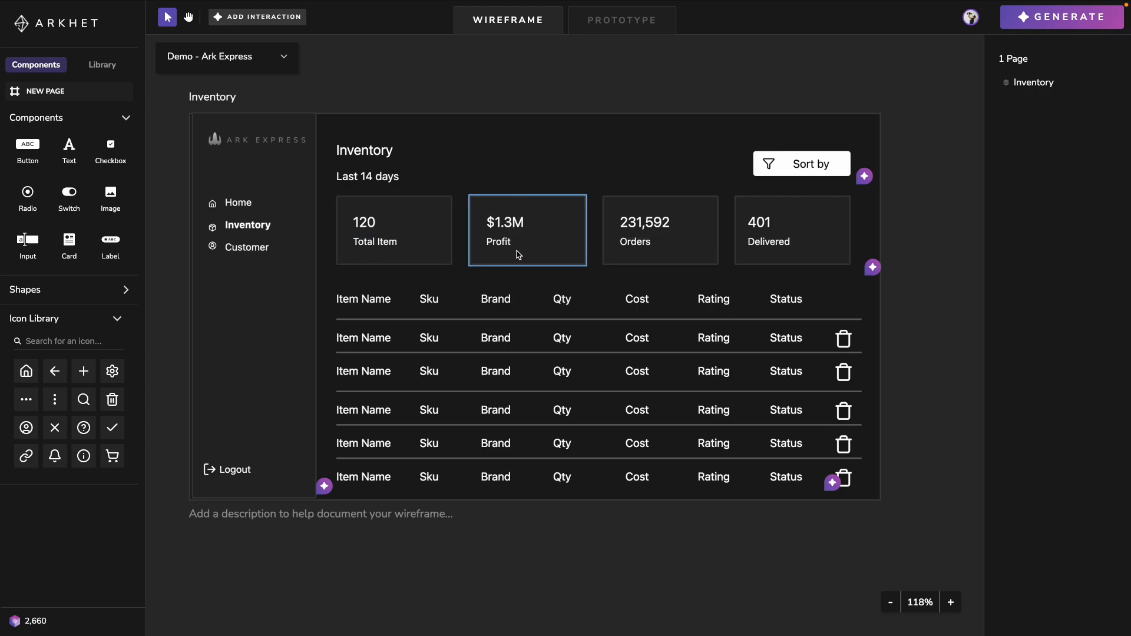
scroll(470, 248, down, 2)
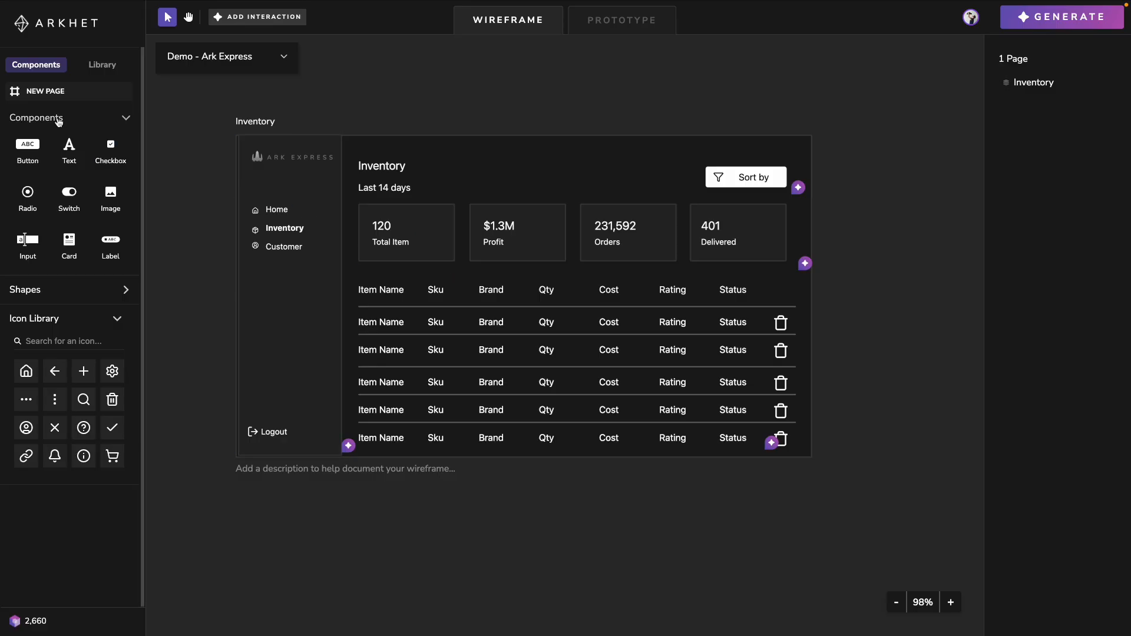
click(65, 292)
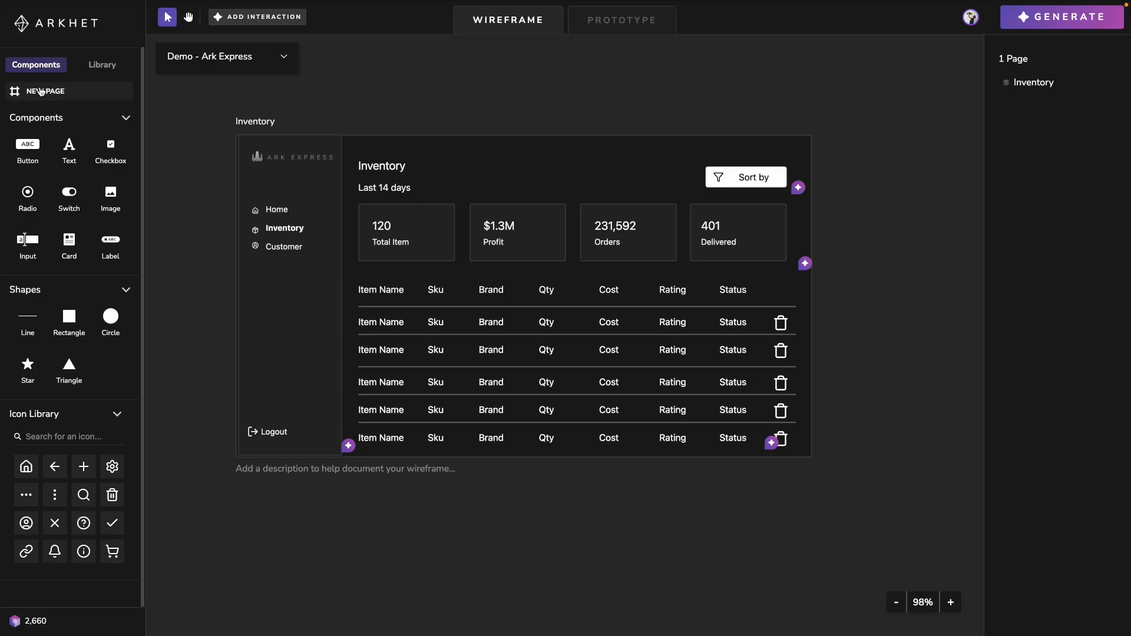
Step: Add a new page to the wireframe and place it directly below the Inventory page
scroll(359, 101, down, 2)
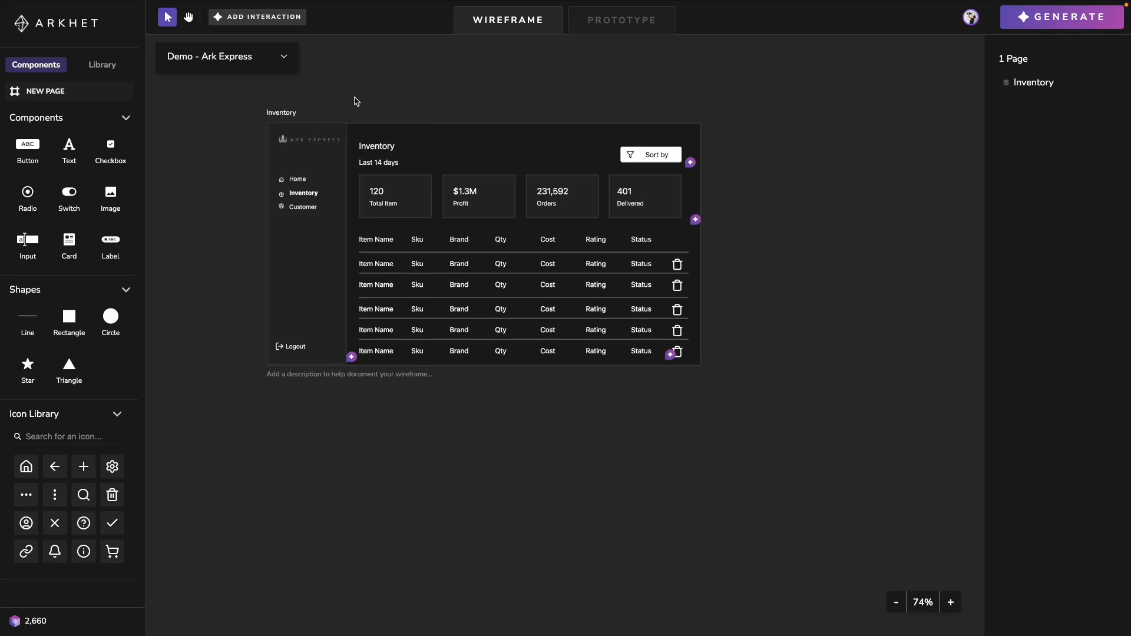
click(49, 91)
drag(49, 92, 379, 467)
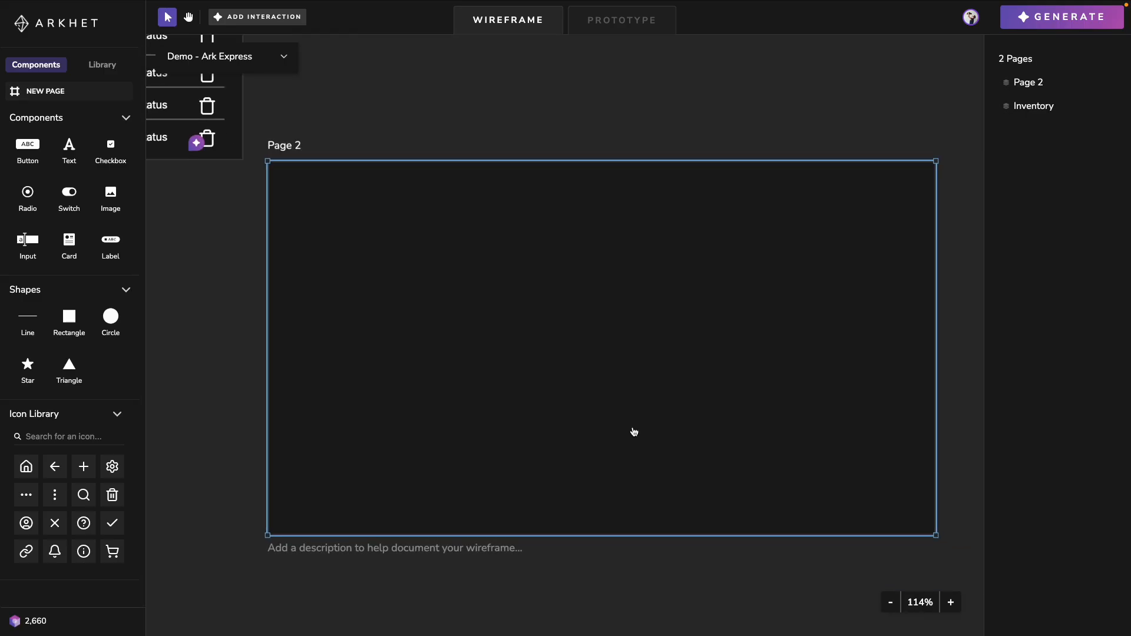
scroll(566, 357, down, 4)
drag(567, 357, 477, 407)
key(space)
scroll(389, 175, up, 2)
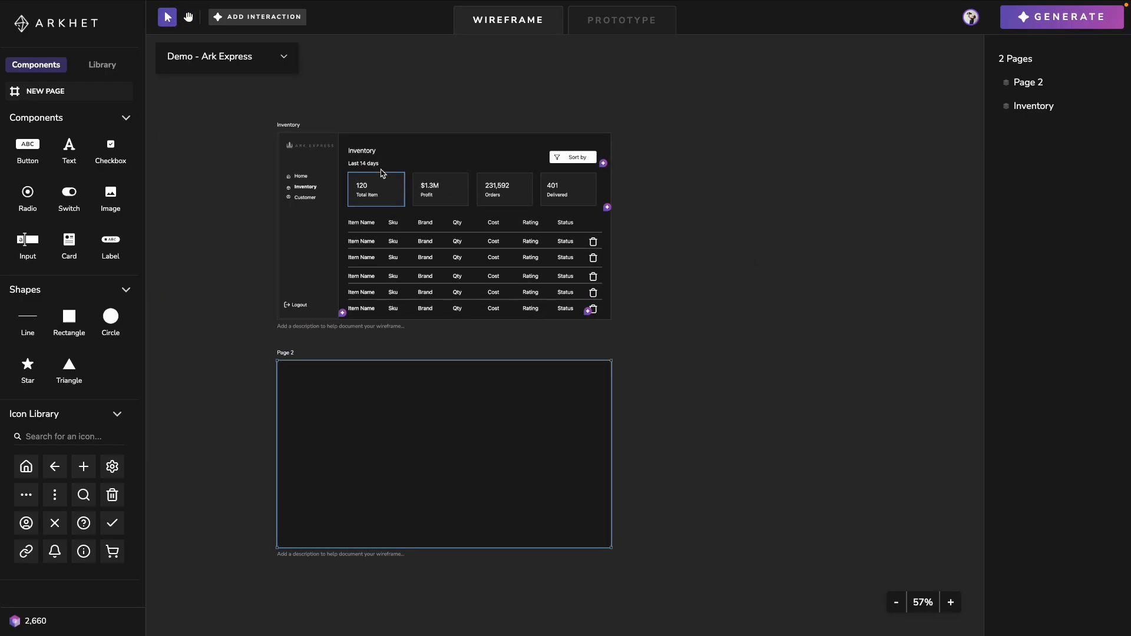
Step: Link the Home item in the Inventory page's sidebar to the new page, and rename that page Home
scroll(297, 188, up, 3)
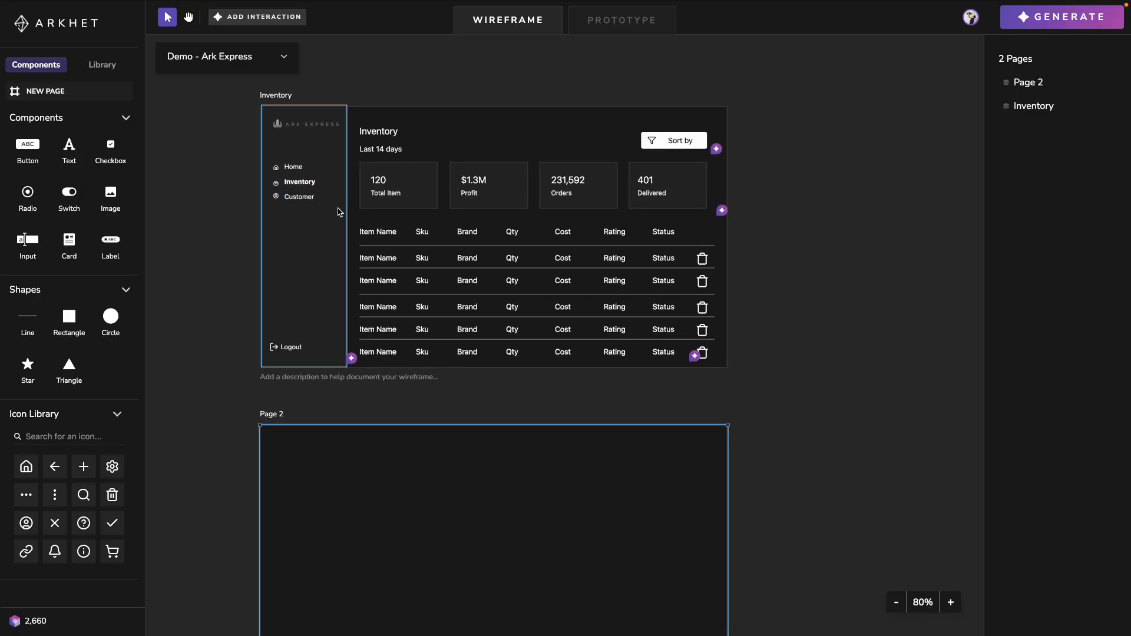
click(291, 168)
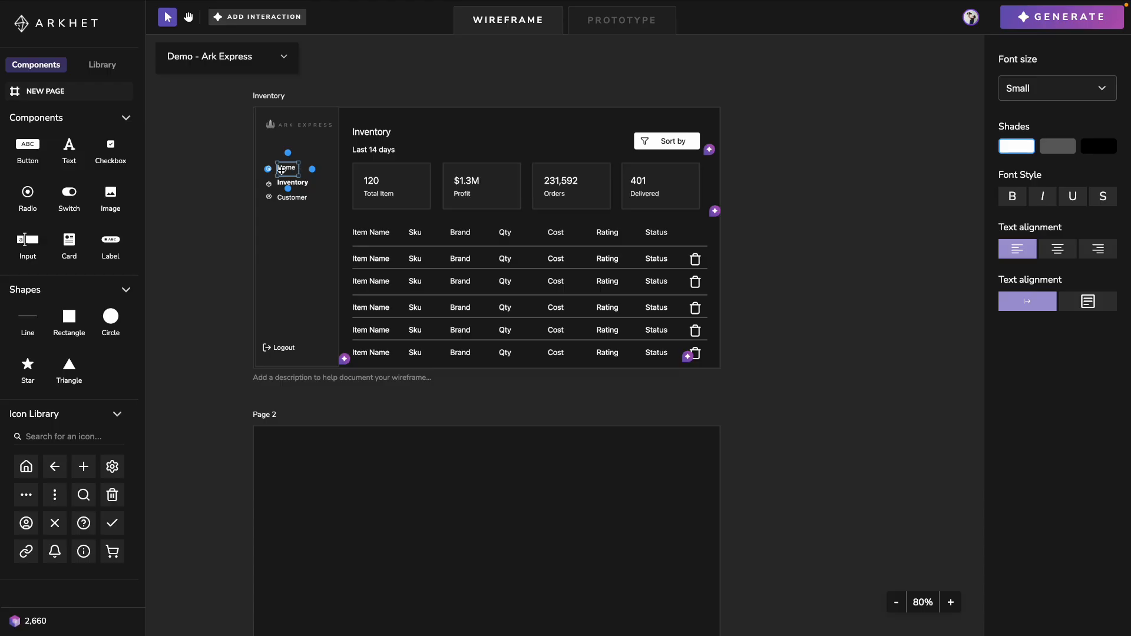
click(200, 169)
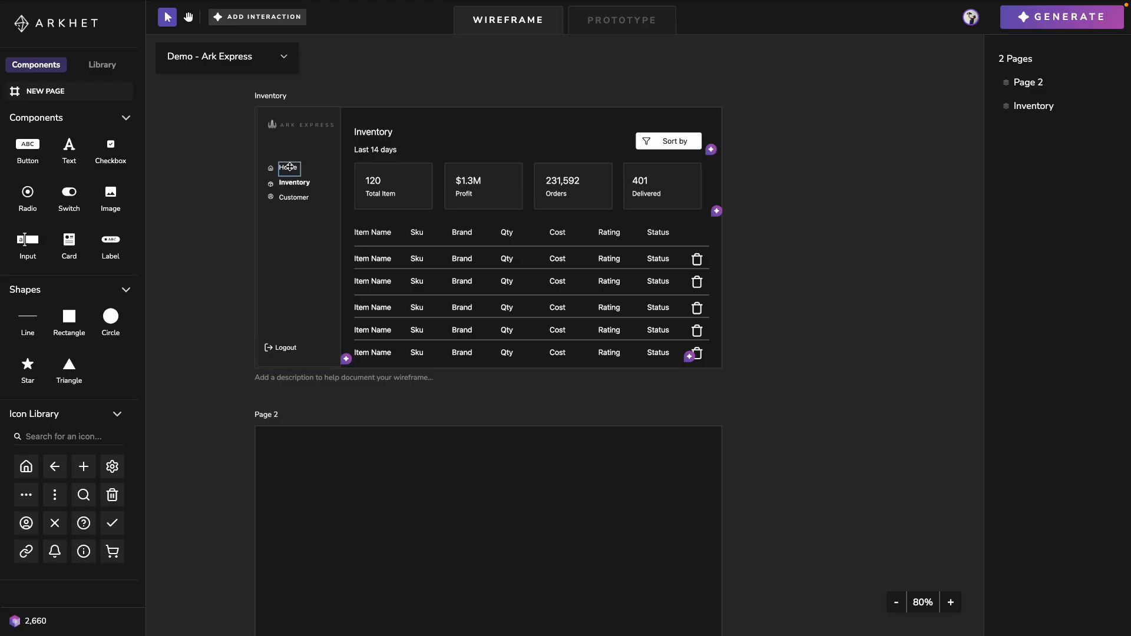
click(287, 166)
drag(284, 156, 277, 460)
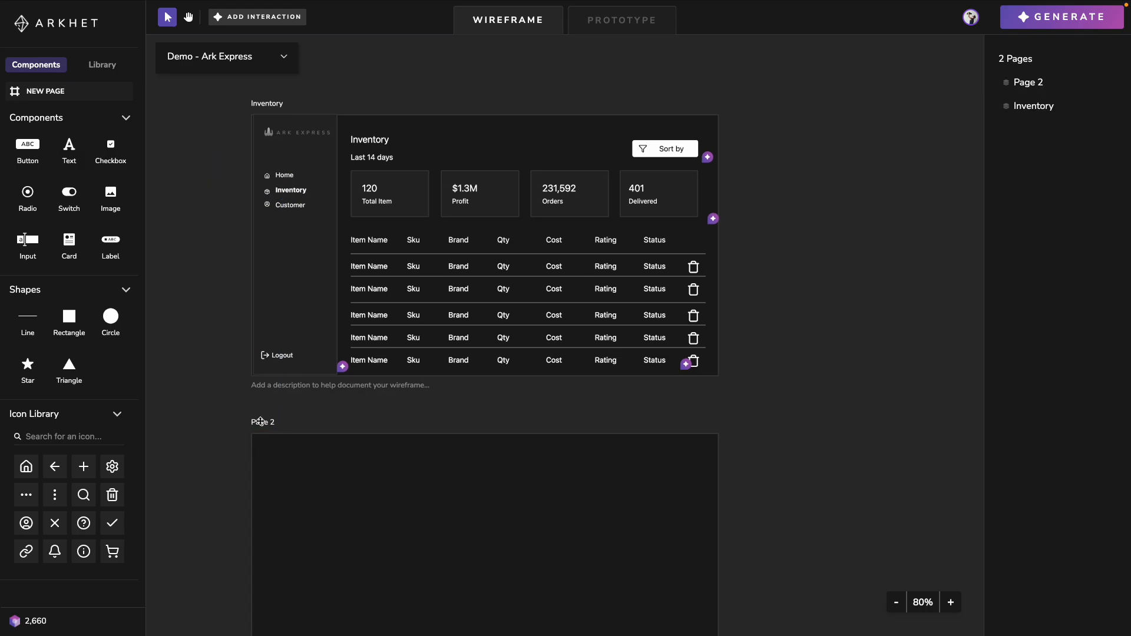
double_click(261, 422)
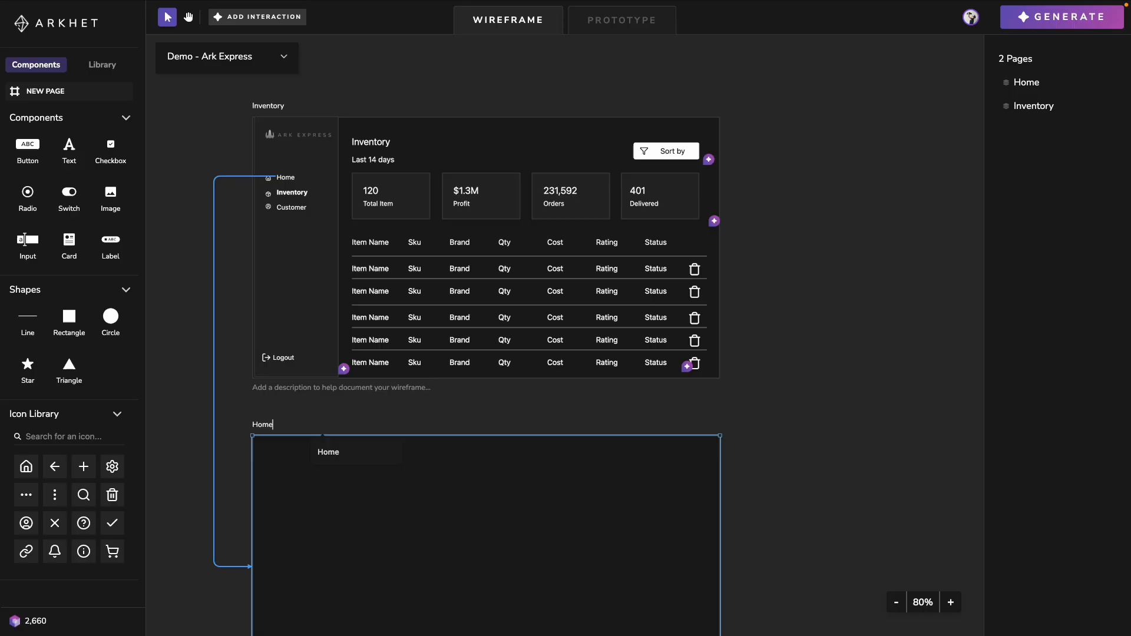
click(193, 336)
Step: Copy the Inventory page's entire sidebar, with its logo, menu items and Logout, to the same place on the Home page
drag(233, 119, 286, 259)
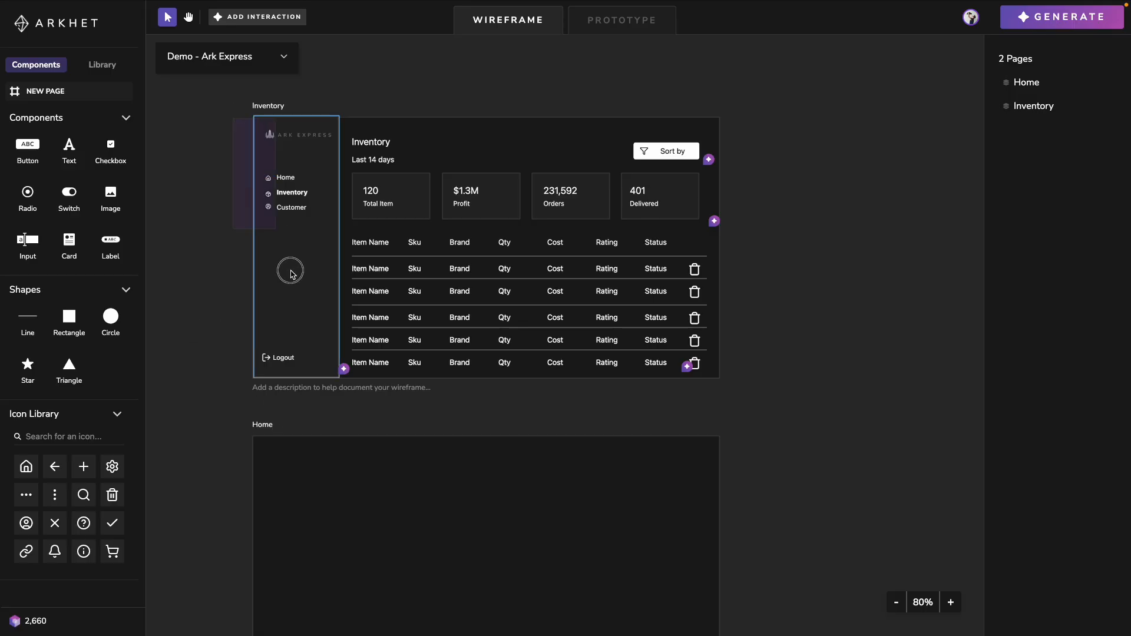
drag(332, 377, 330, 371)
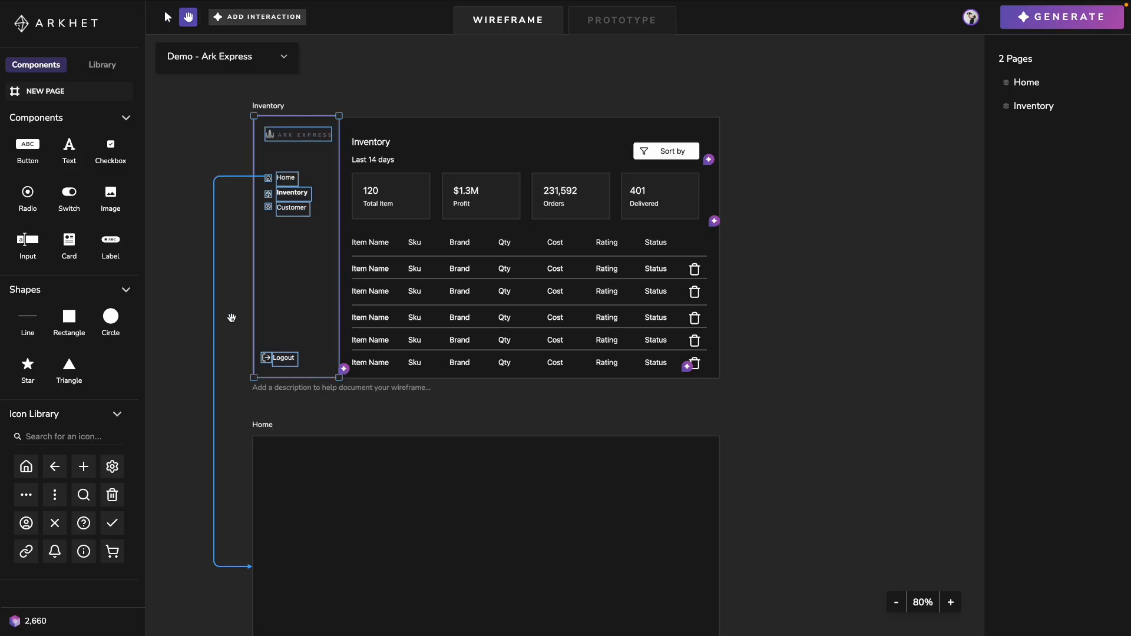
drag(232, 318, 303, 245)
key(v)
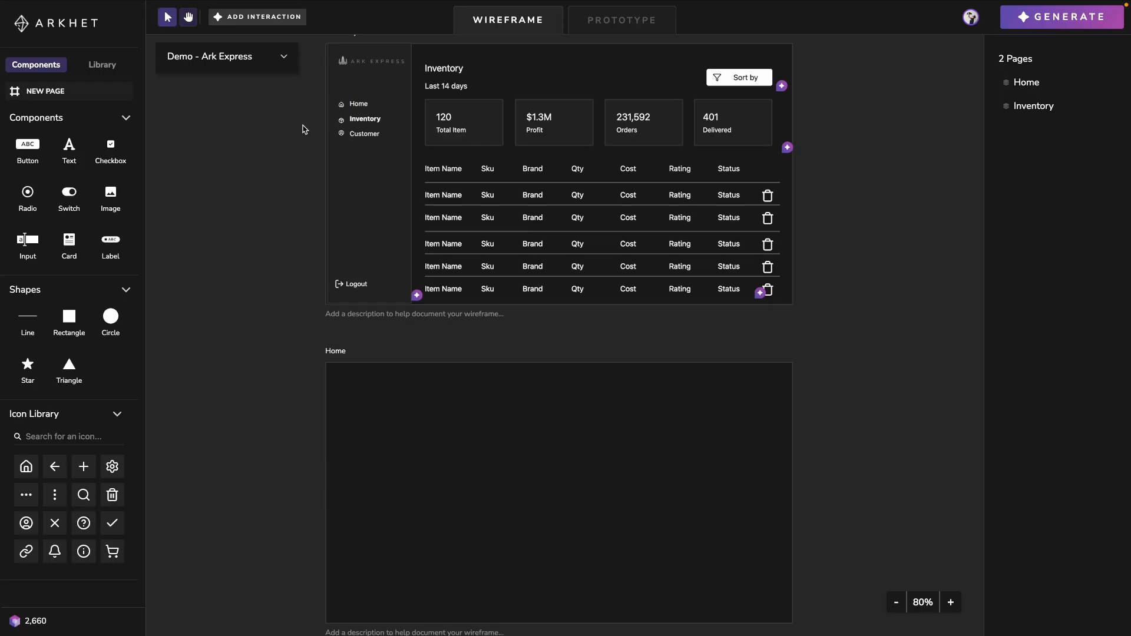
scroll(305, 129, down, 3)
click(344, 203)
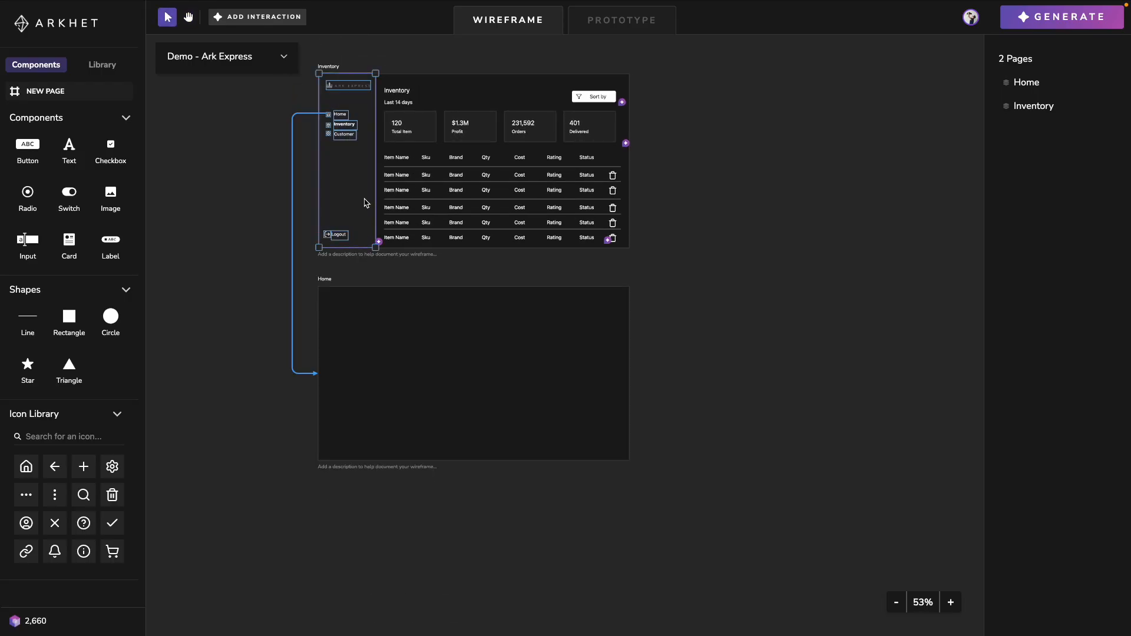
drag(347, 121, 347, 332)
click(399, 258)
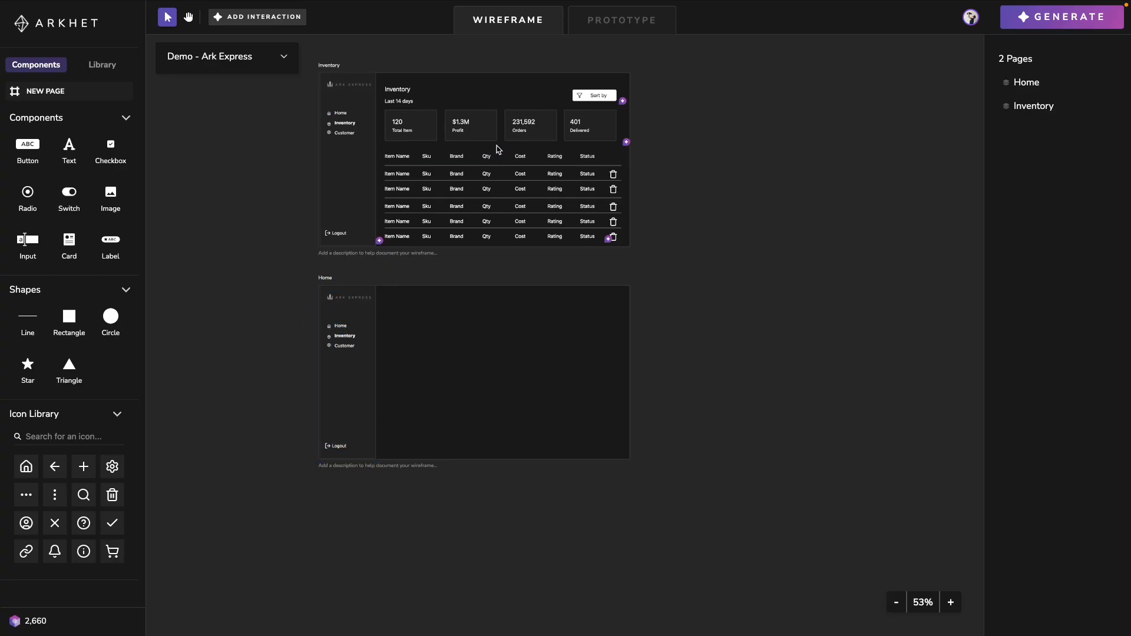
Step: Duplicate the Inventory heading into the upper part of the Home page's content area
drag(400, 89, 402, 308)
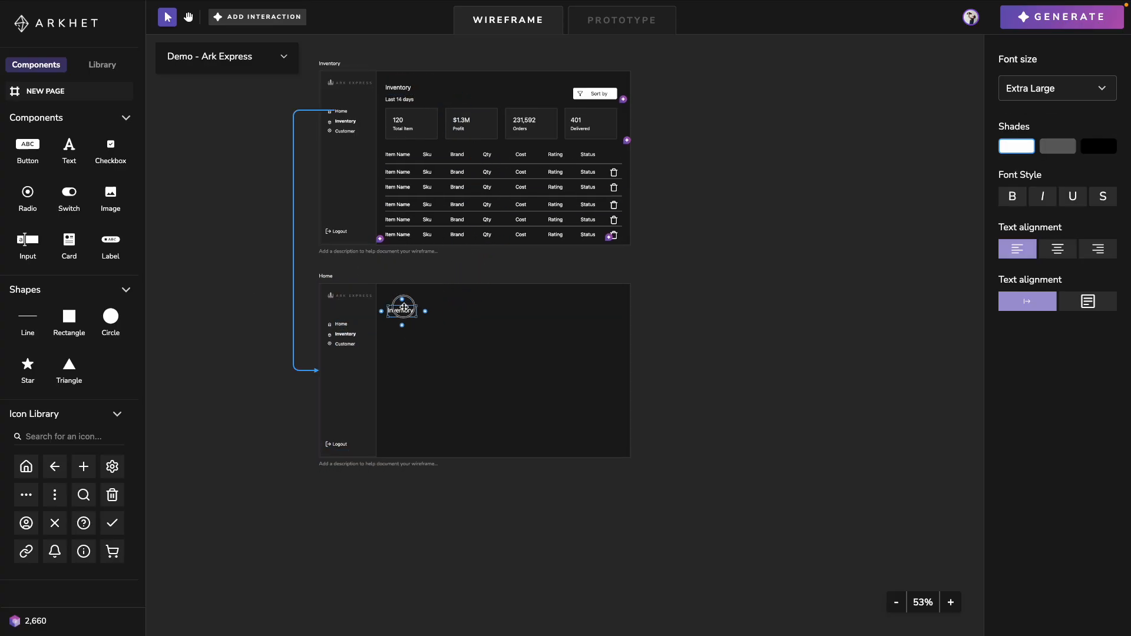
click(696, 311)
scroll(412, 306, up, 5)
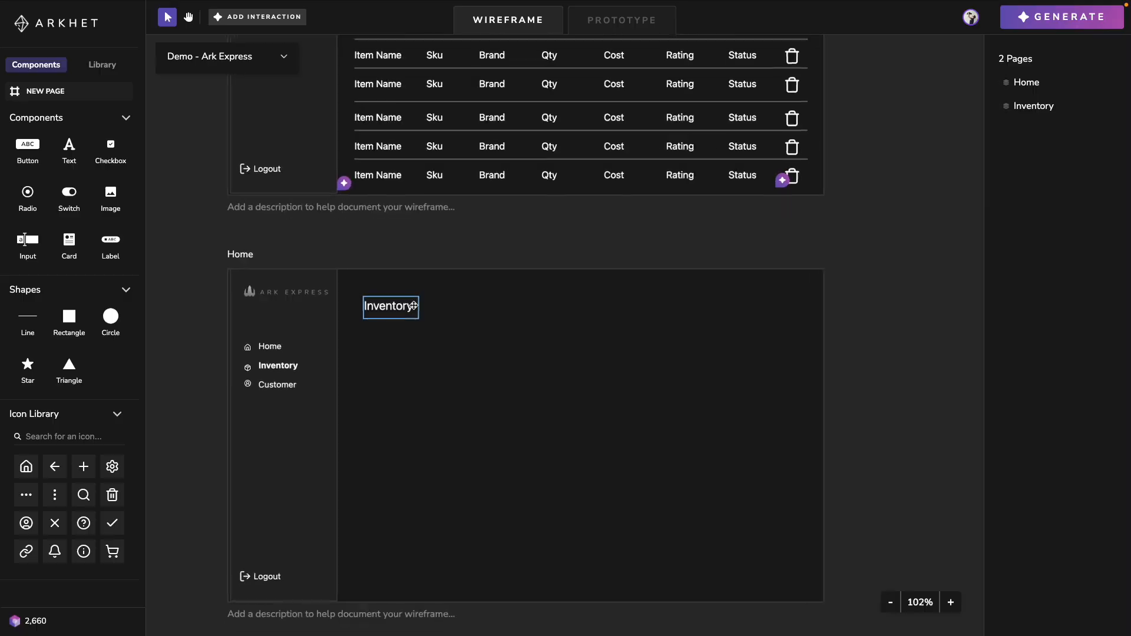
Step: Add a text element reading "Last 14 day" directly below the heading on the Home page
click(69, 147)
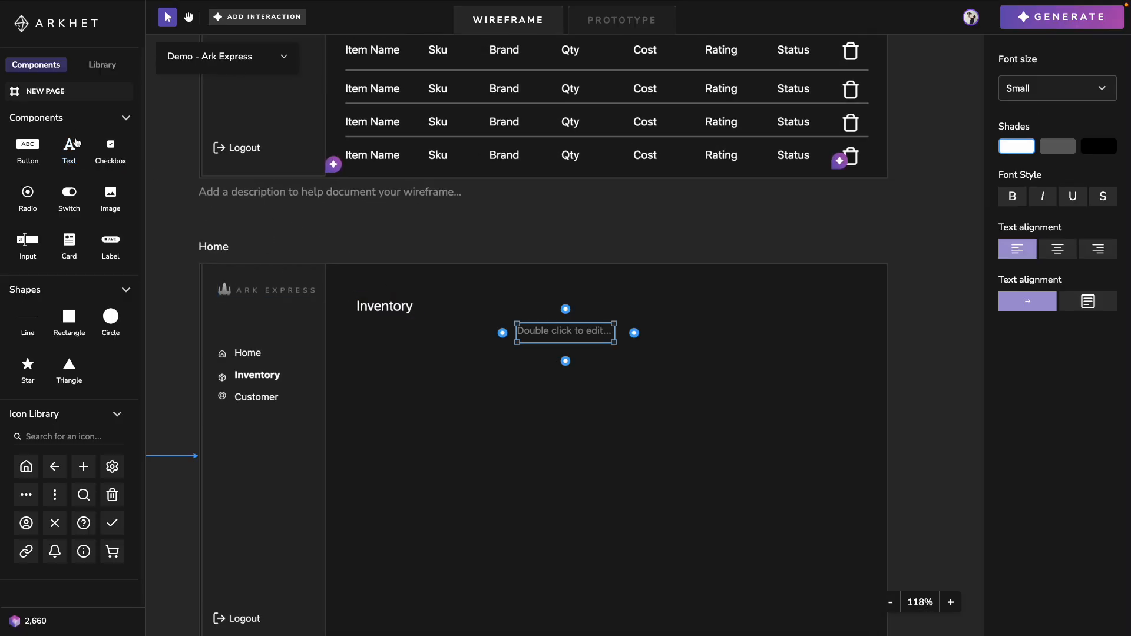
drag(556, 332, 396, 333)
double_click(396, 333)
text(Last)
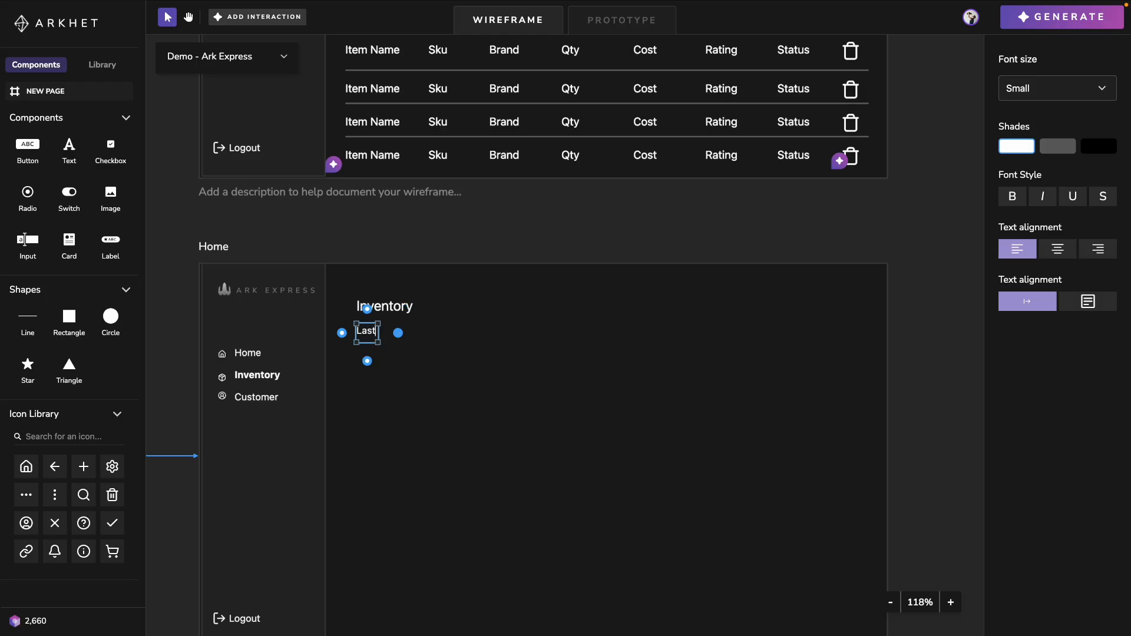
text( 14 day)
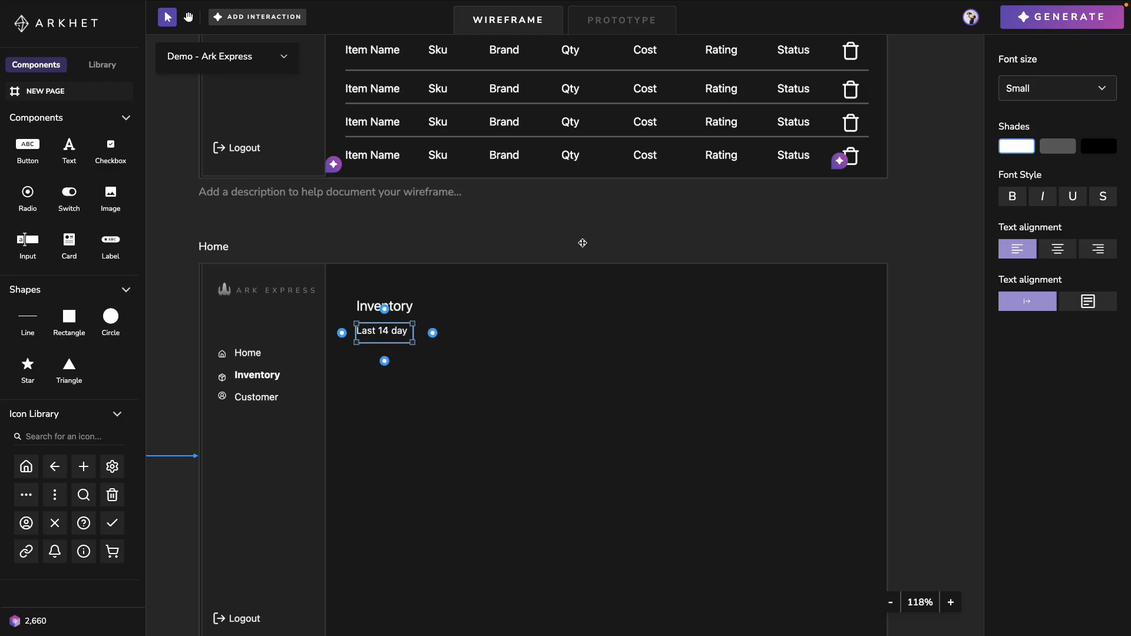
scroll(530, 324, up, 1)
click(566, 282)
scroll(567, 281, down, 1)
scroll(569, 285, down, 2)
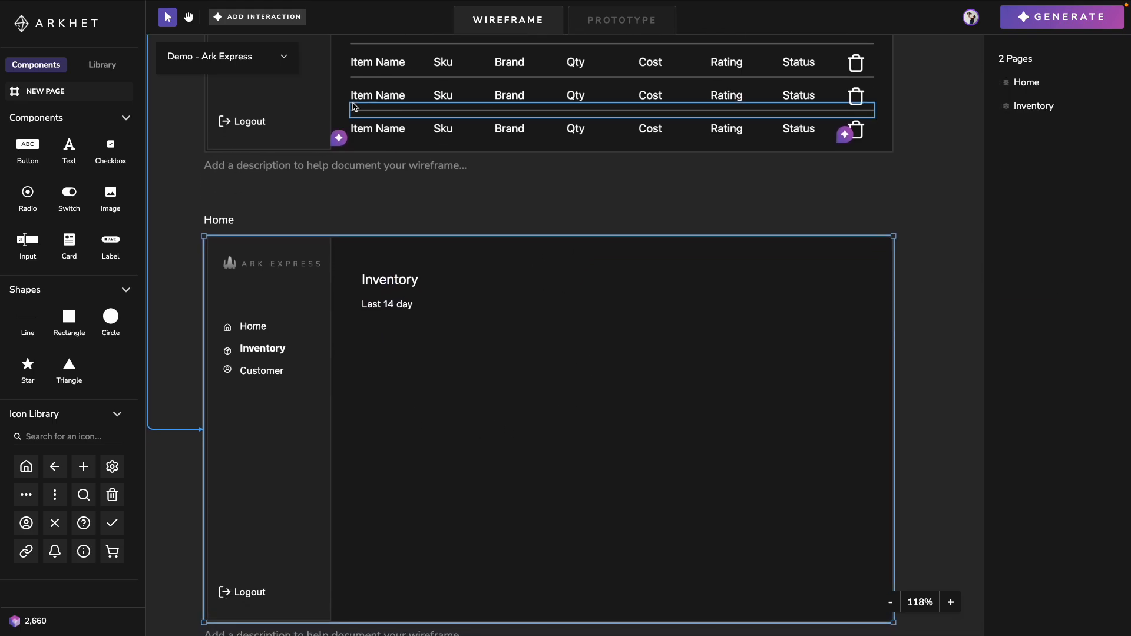
click(270, 18)
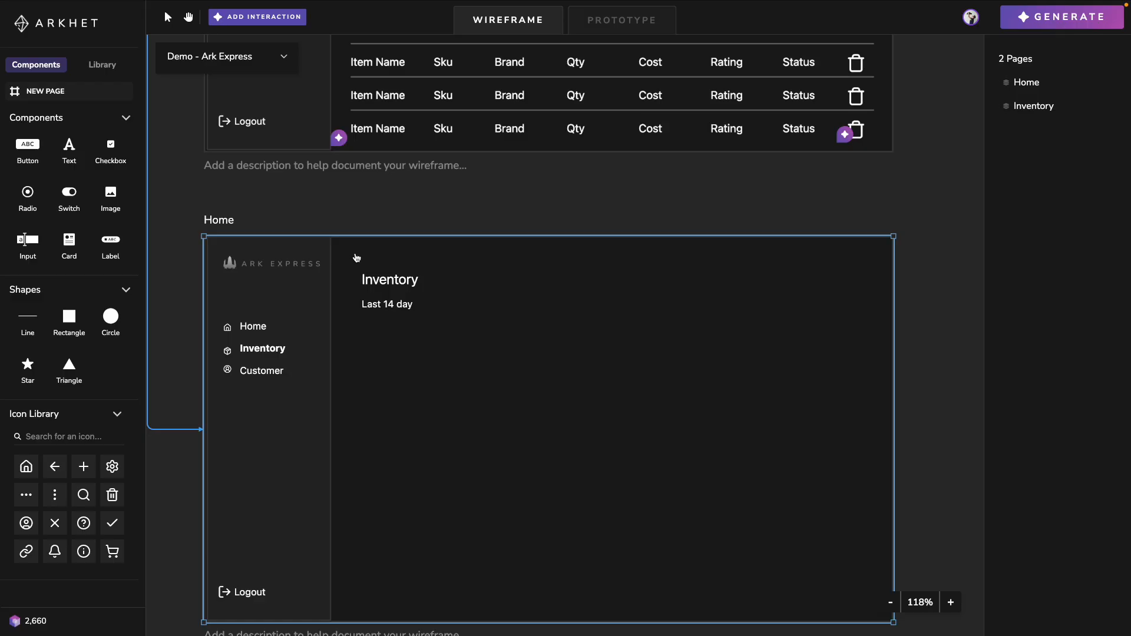
key(Escape)
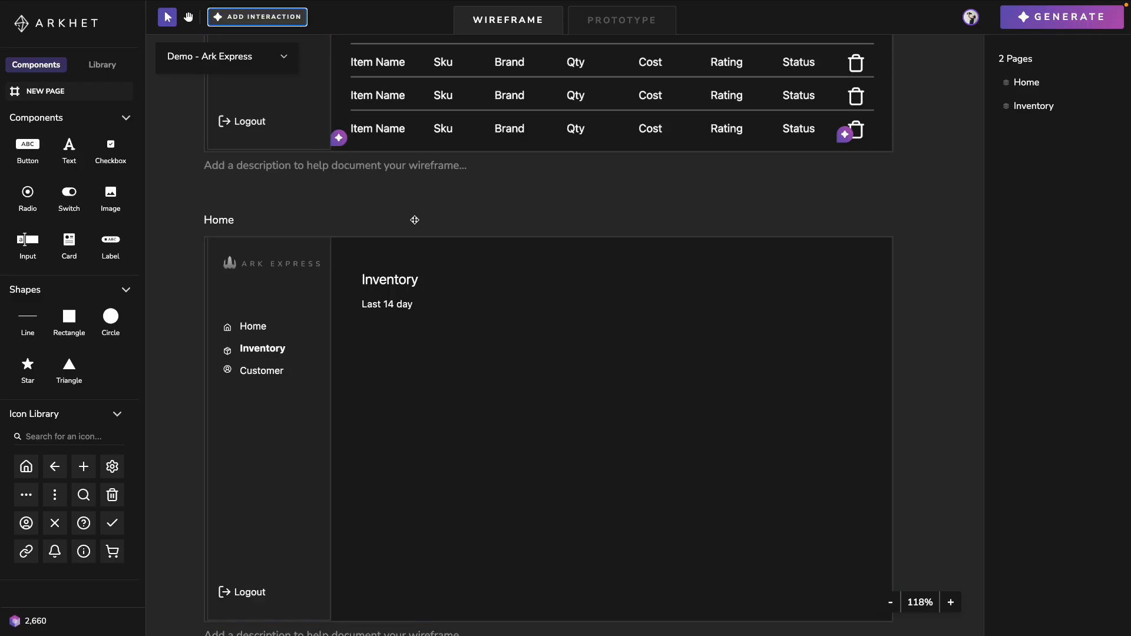
Step: Start adding an interaction on the Inventory page and view the existing interaction note beside the Sort by button
scroll(498, 231, up, 6)
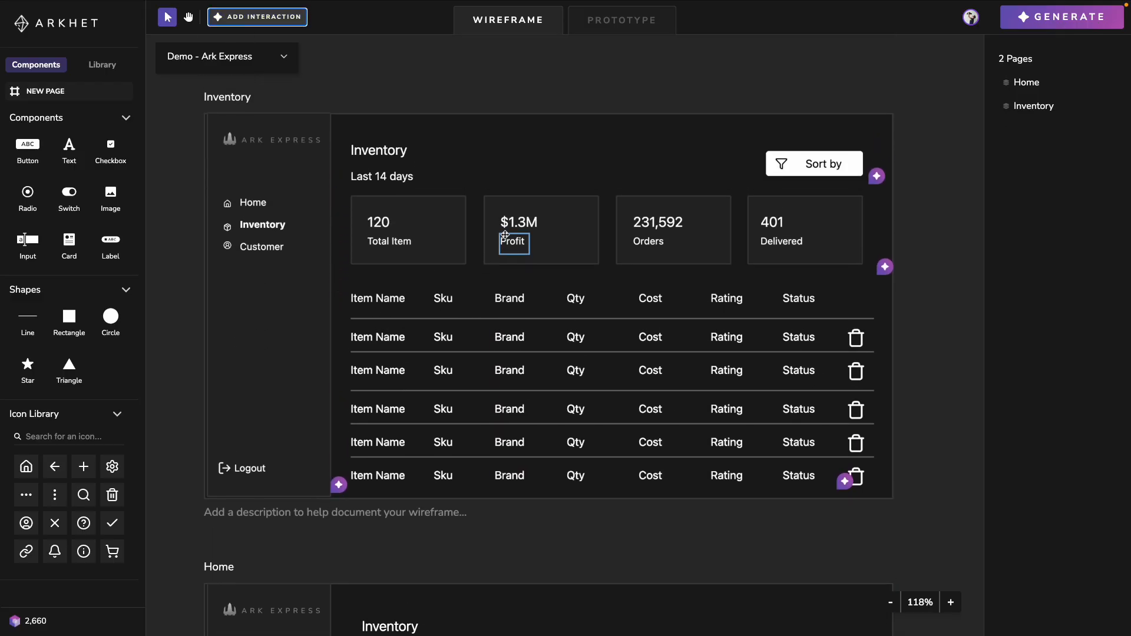
click(280, 22)
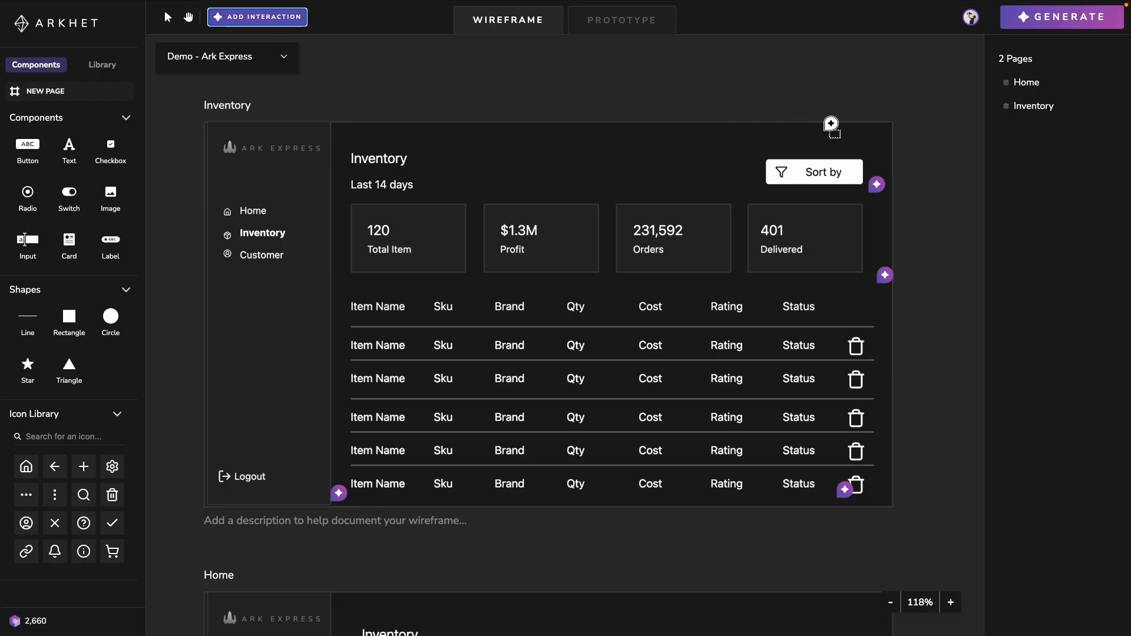
click(807, 169)
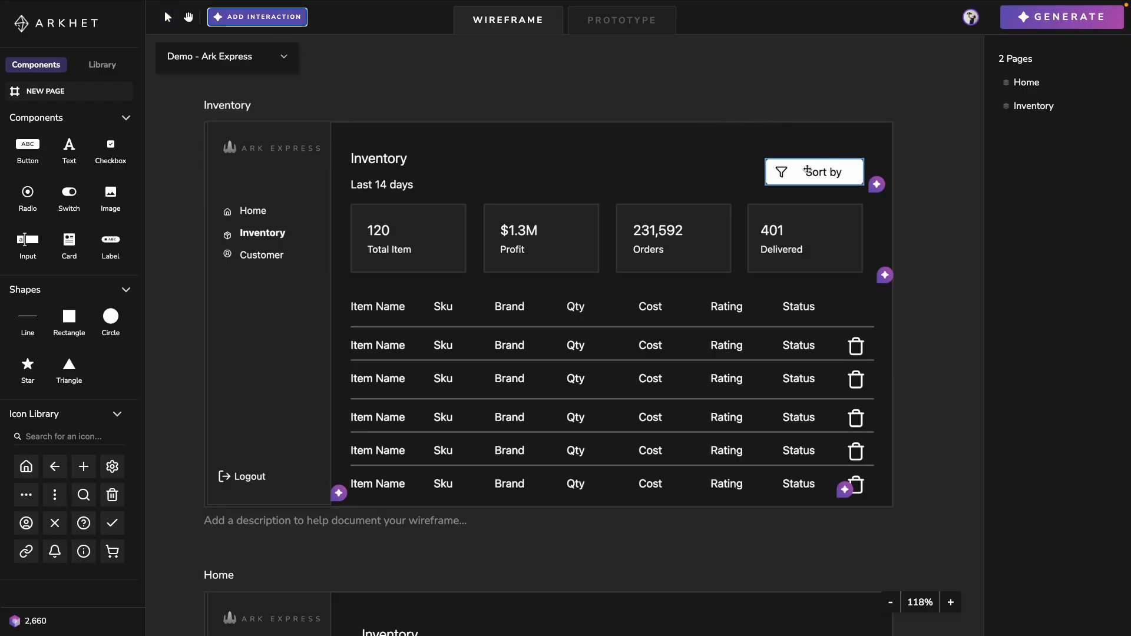
scroll(837, 156, left, 1)
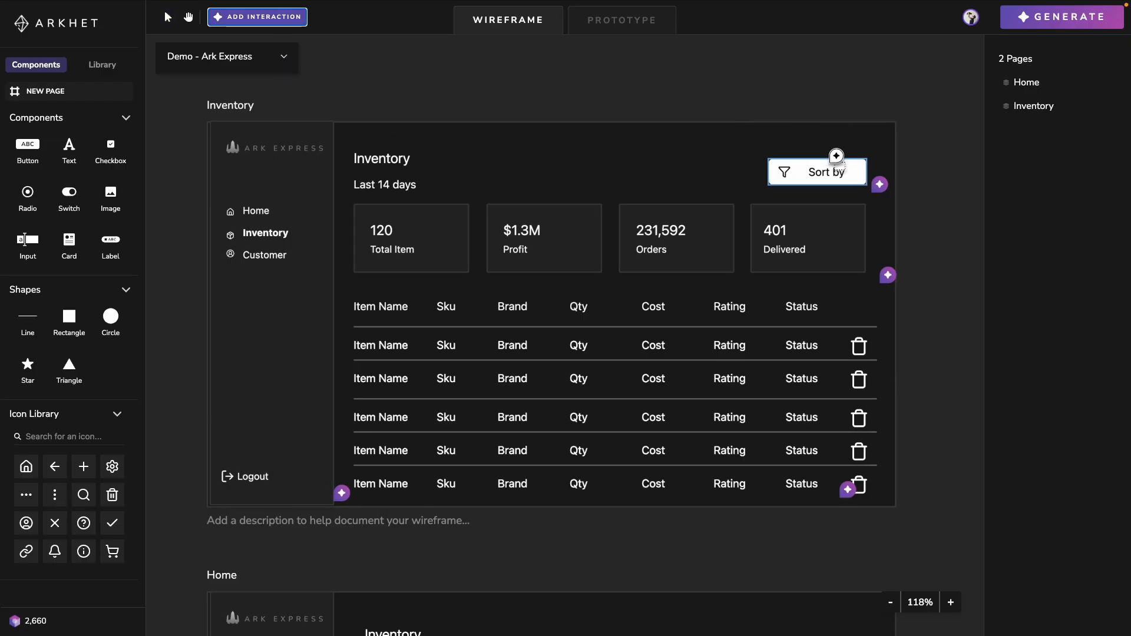
scroll(836, 156, right, 5)
mouse_move(744, 176)
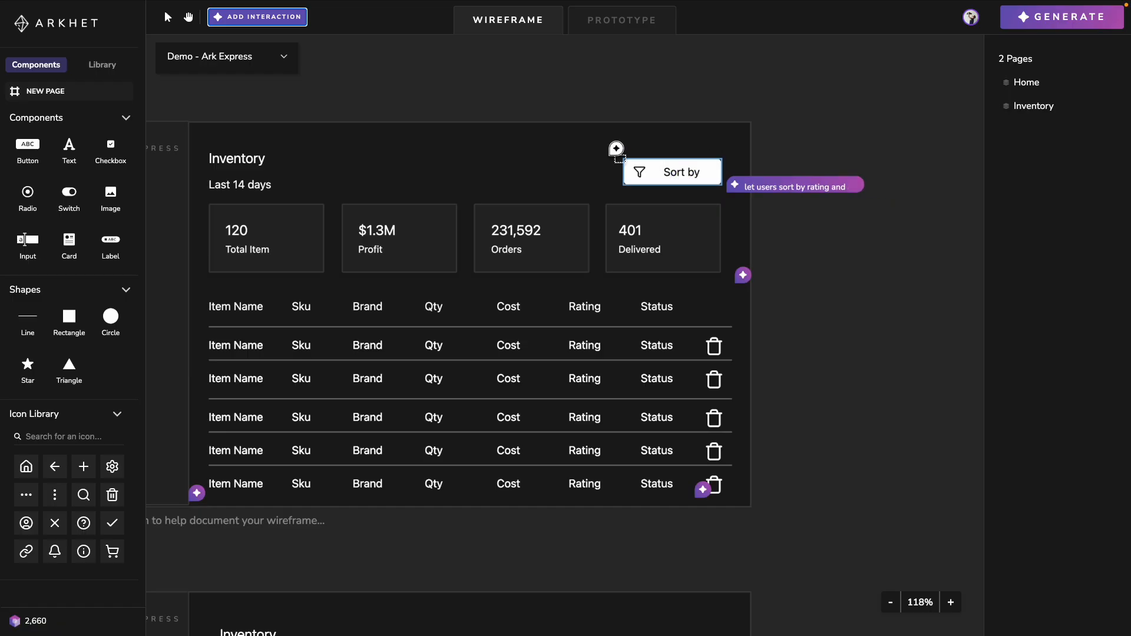
Step: Try marking an interaction area over the summary cards on the Inventory page with the note "wefwefewf"
drag(591, 141, 428, 198)
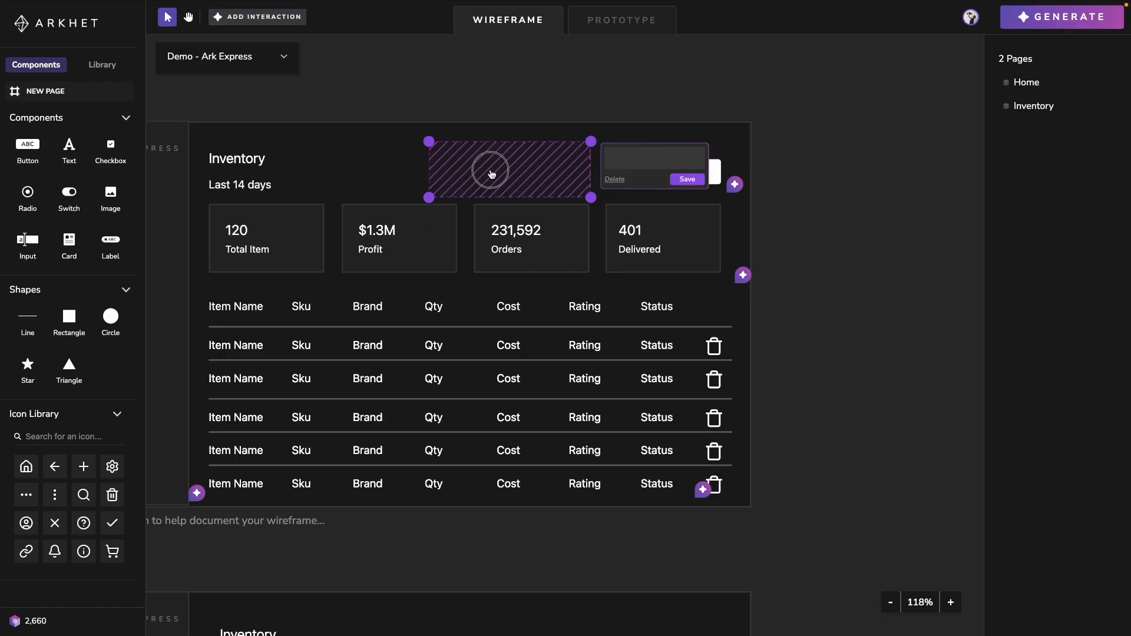
click(360, 181)
click(222, 11)
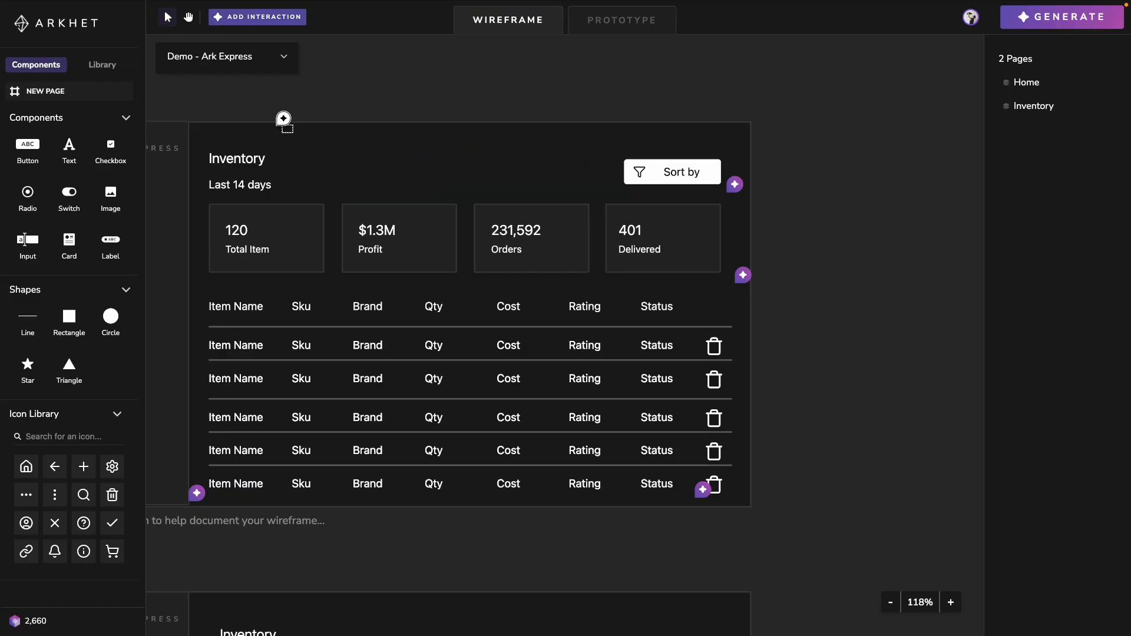
drag(214, 199, 613, 282)
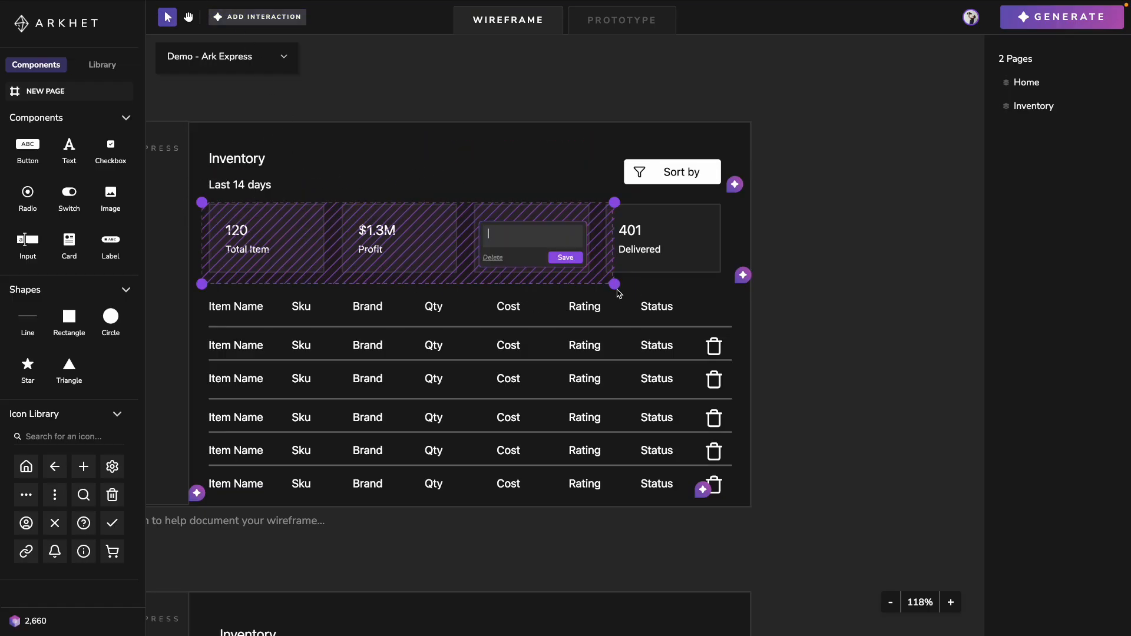
text(wefwefewf)
click(564, 257)
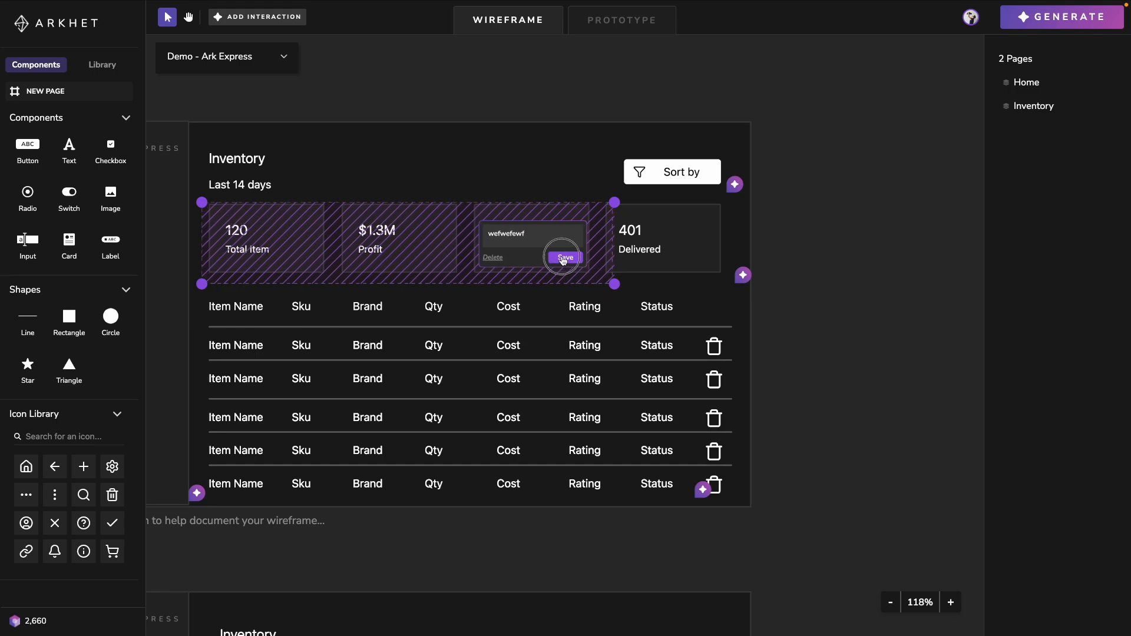
click(616, 282)
mouse_move(614, 283)
mouse_down()
mouse_move(665, 361)
mouse_move(424, 188)
mouse_move(415, 227)
mouse_up()
Step: View the existing interaction notes beside the summary cards and at the last table row's trash icon
mouse_move(753, 278)
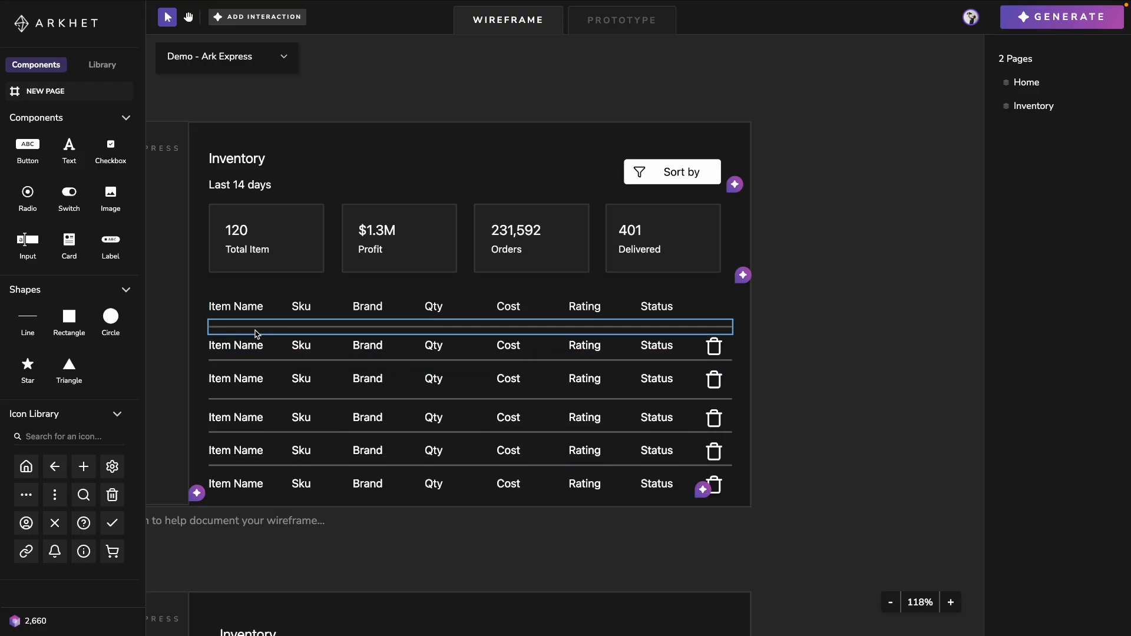
scroll(713, 453, right, 1)
mouse_move(700, 489)
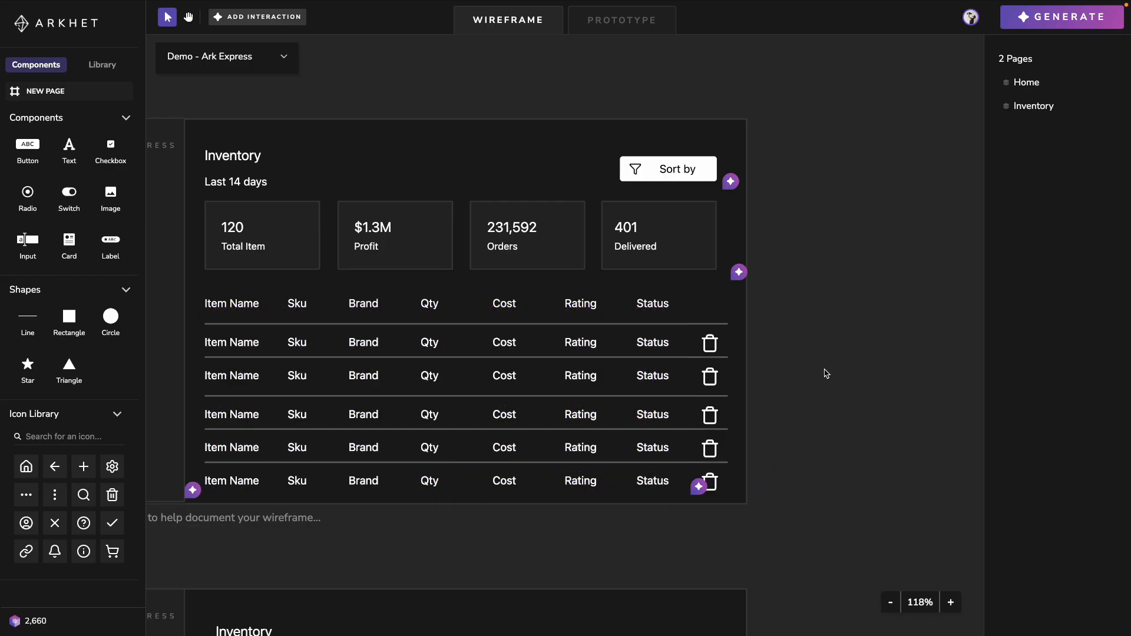
Step: Delete the Home page from the wireframe, keeping only the Inventory page
scroll(515, 181, left, 1)
scroll(472, 238, down, 5)
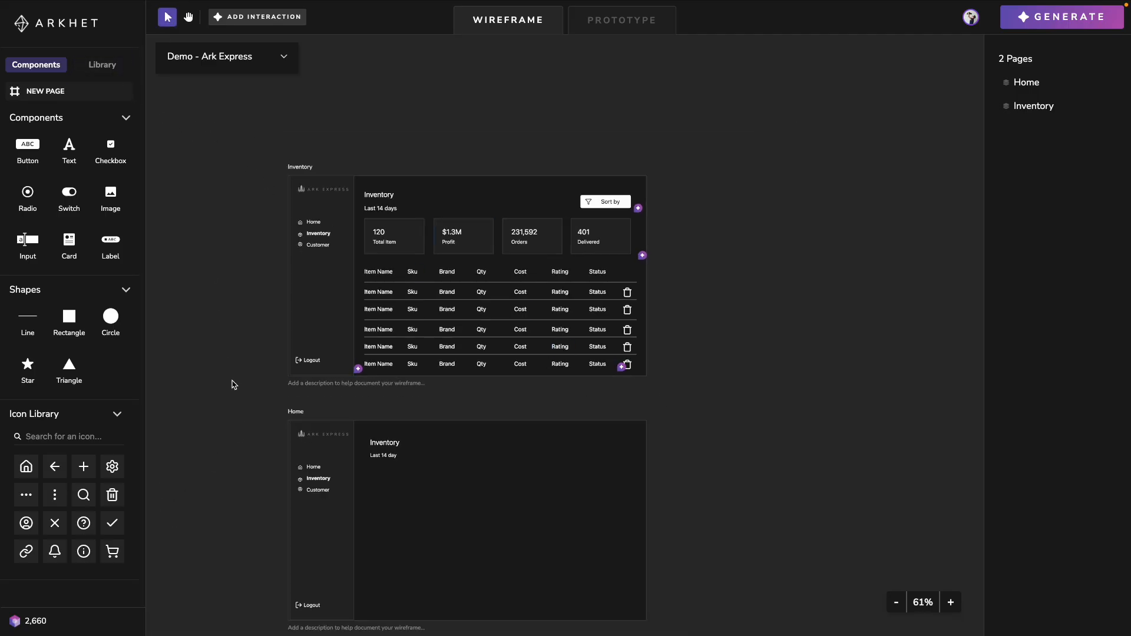
click(663, 629)
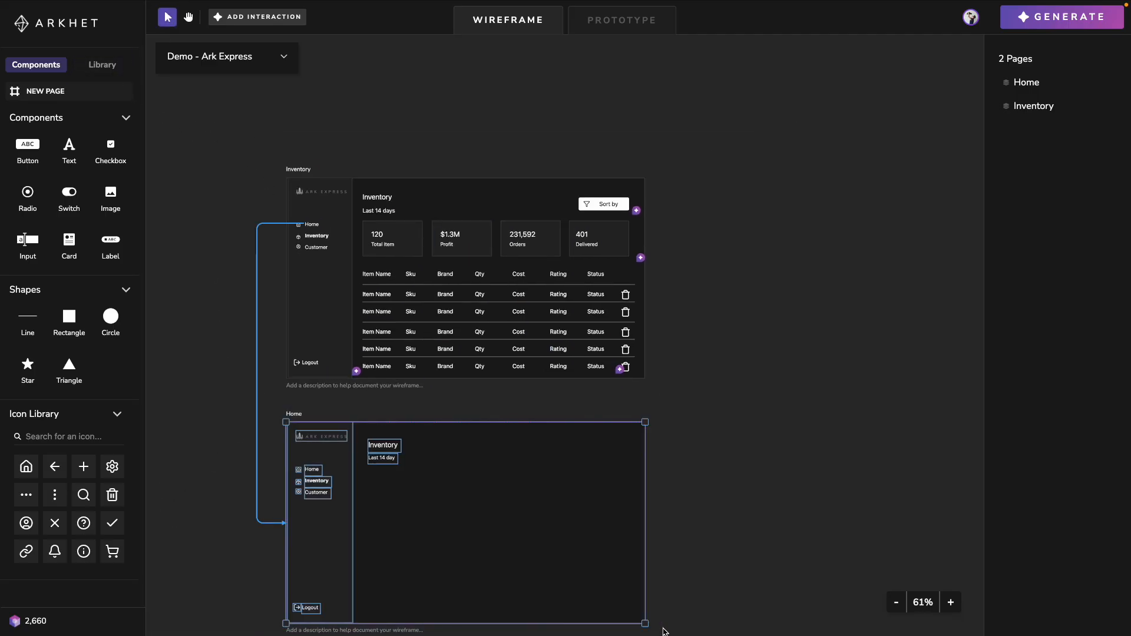
key(Delete)
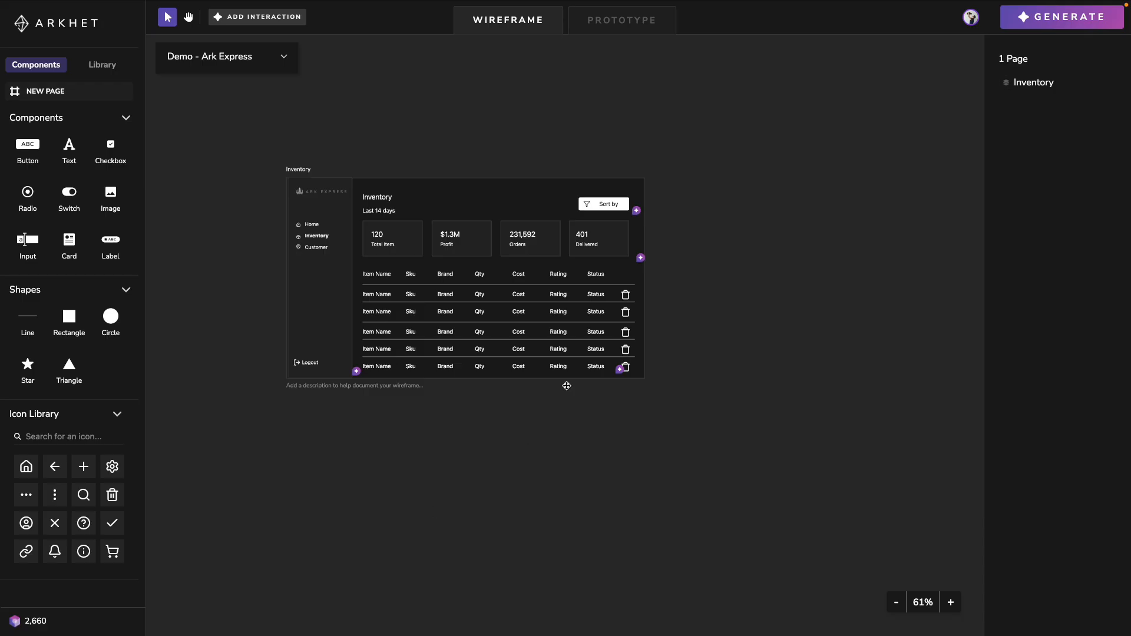
Step: Switch to the prototype, look through versions 002 and 003 and the options for 002, and return to 004 - Stellar Kilonova
scroll(323, 187, up, 5)
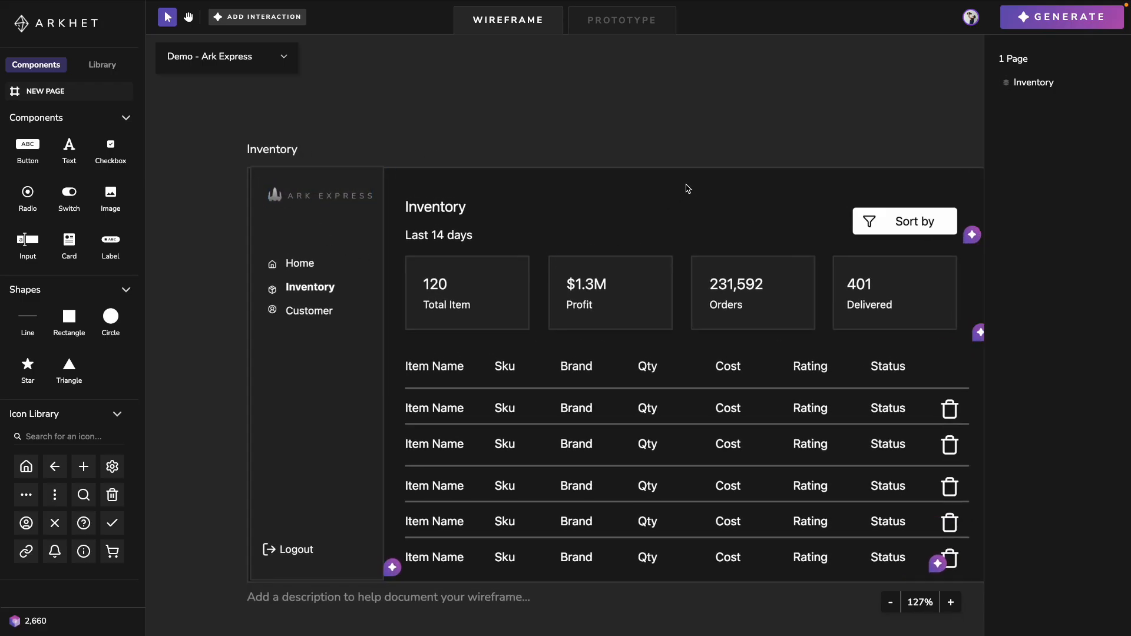
scroll(688, 189, right, 2)
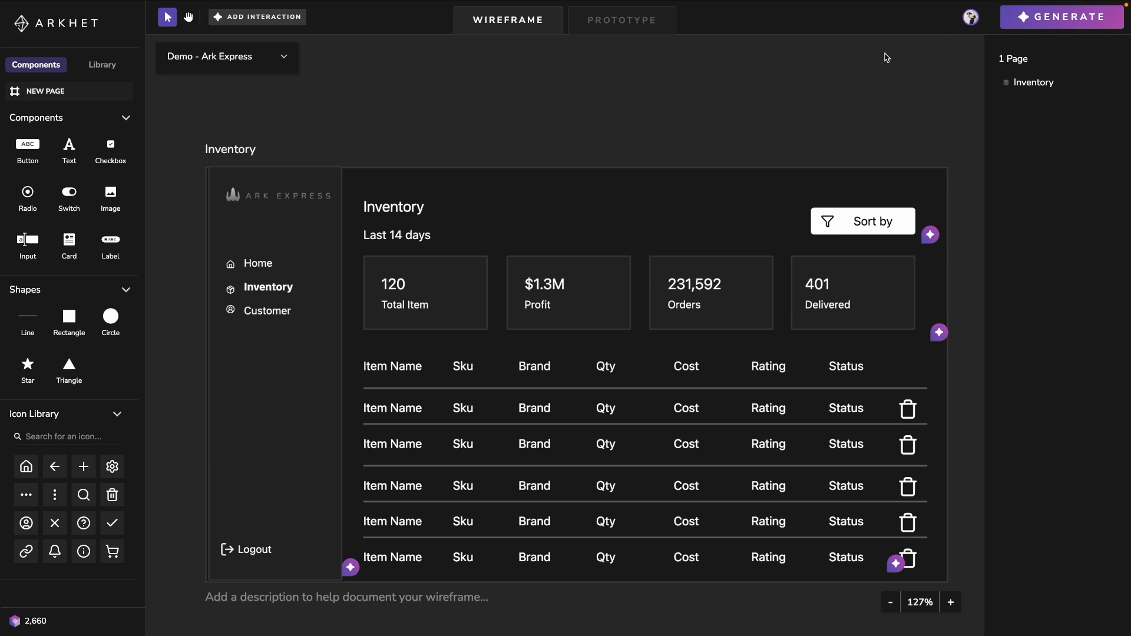
click(630, 24)
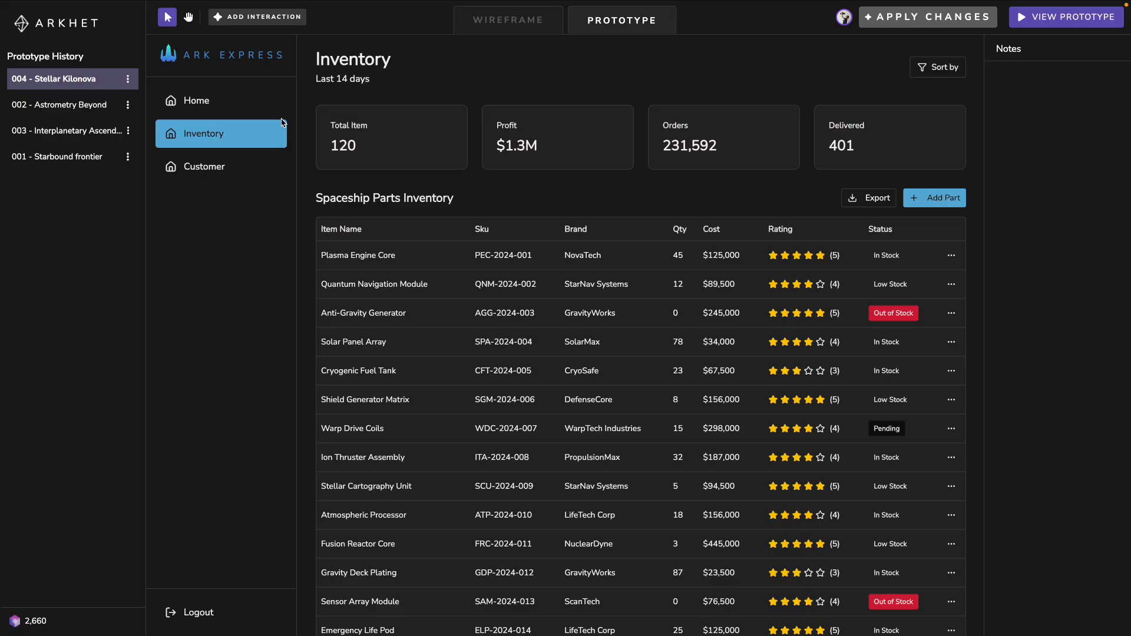
click(79, 113)
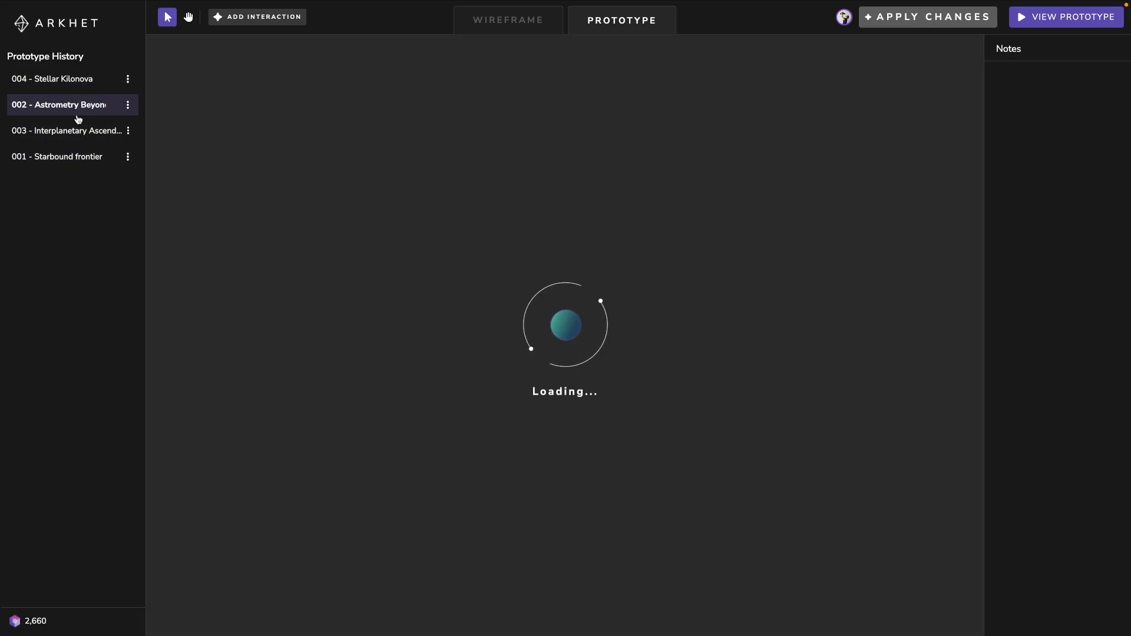
click(77, 130)
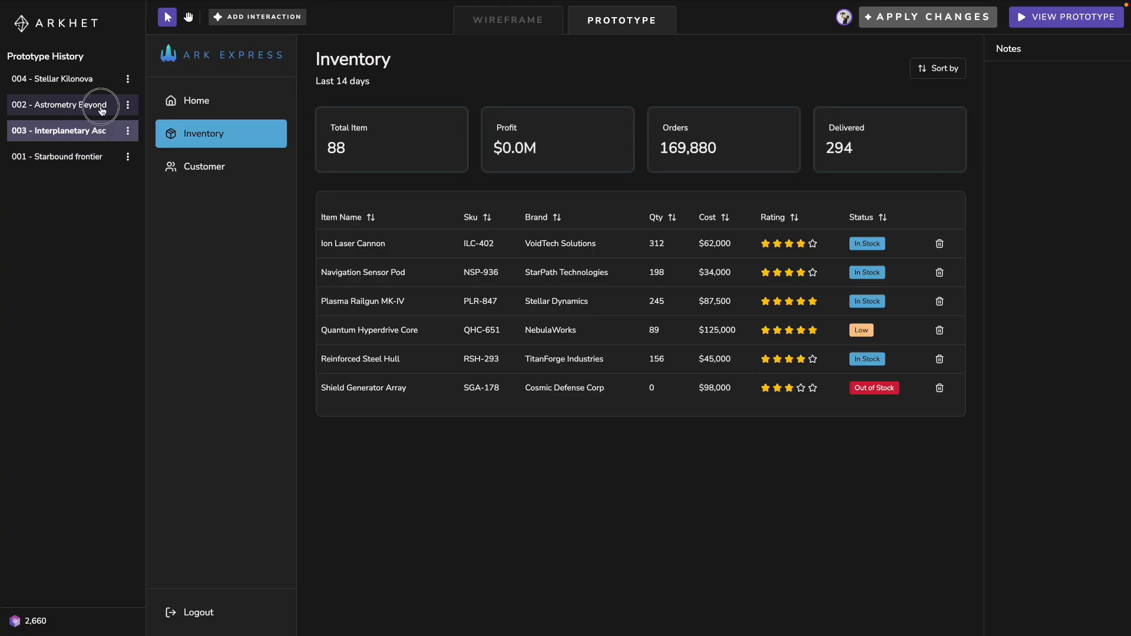
click(115, 105)
click(127, 105)
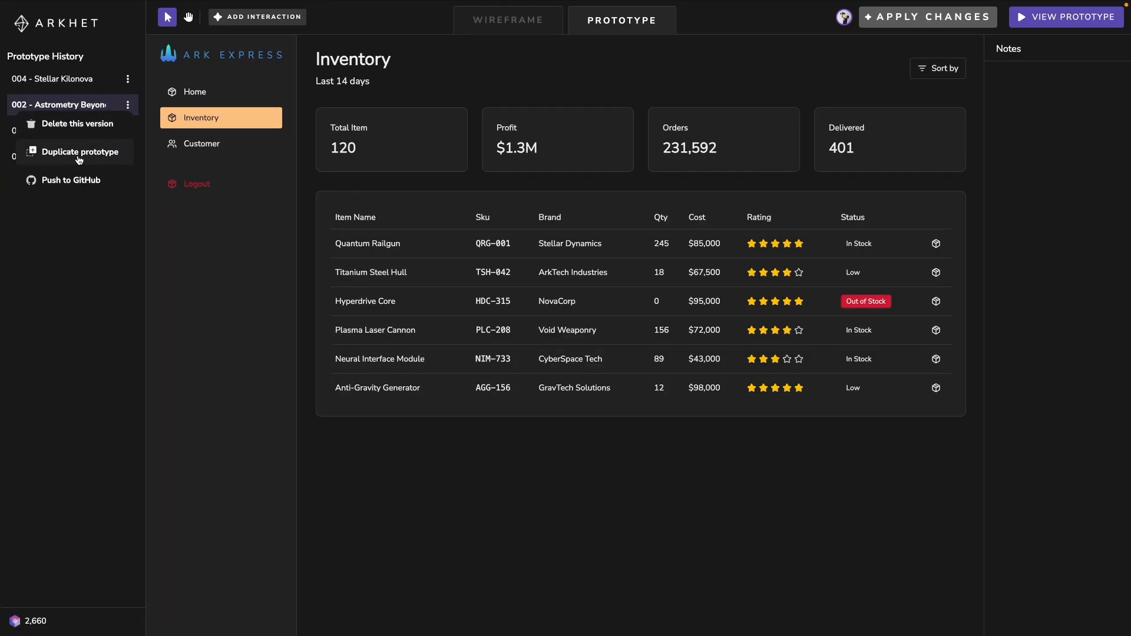
click(65, 79)
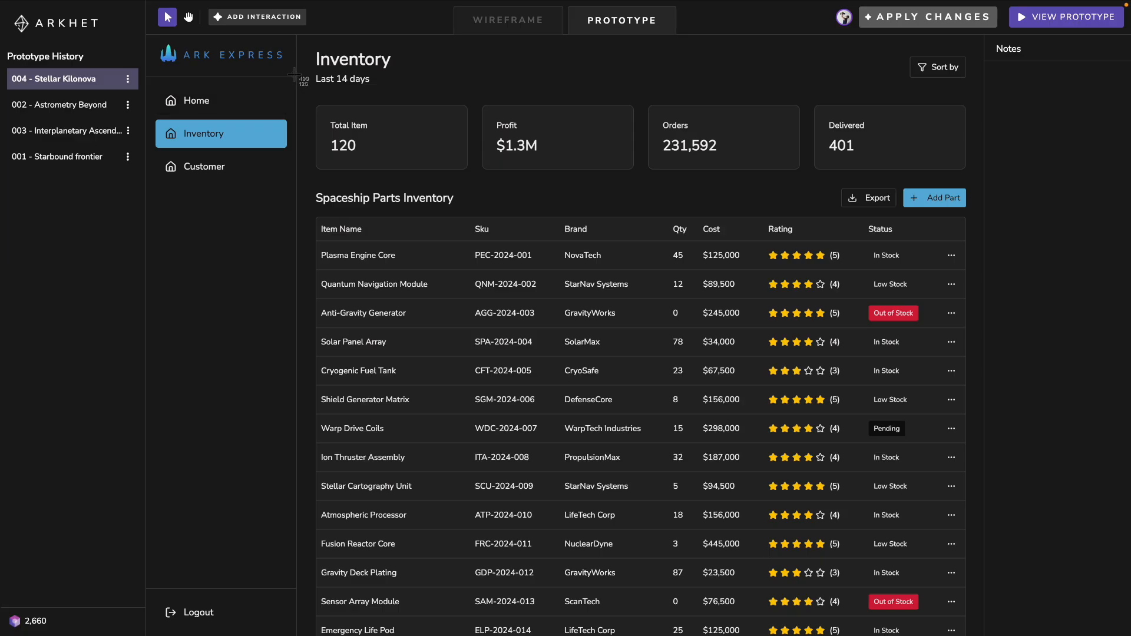
Step: Add an interaction area over the four summary cards with the note "Add an icon to each card" and save it
click(275, 17)
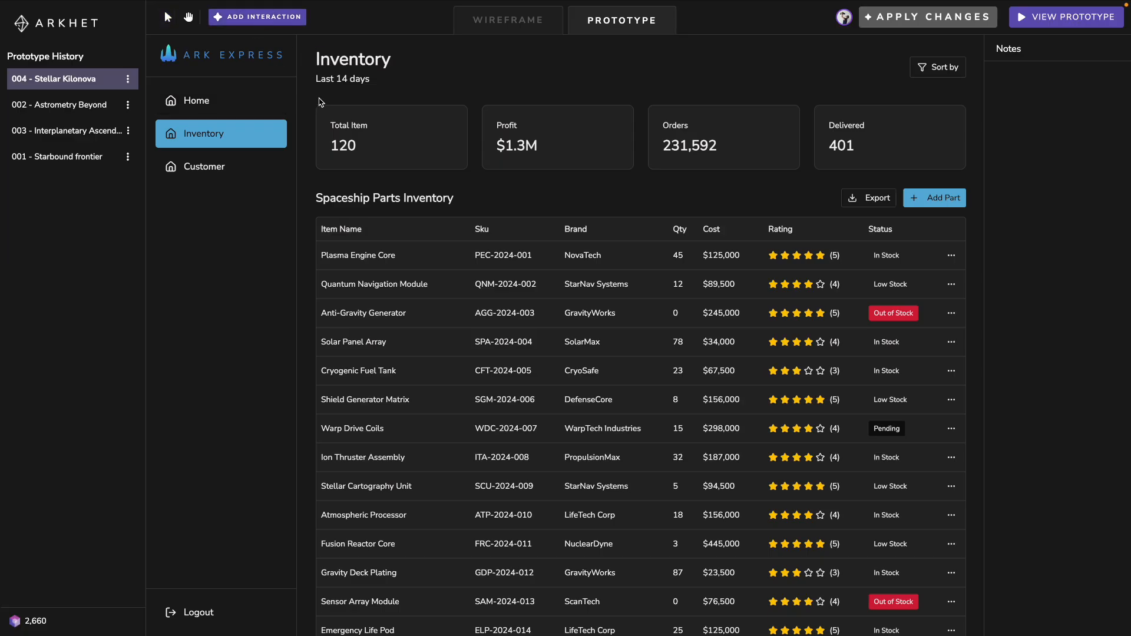
mouse_move(318, 101)
mouse_down()
mouse_move(472, 176)
mouse_move(972, 179)
mouse_up()
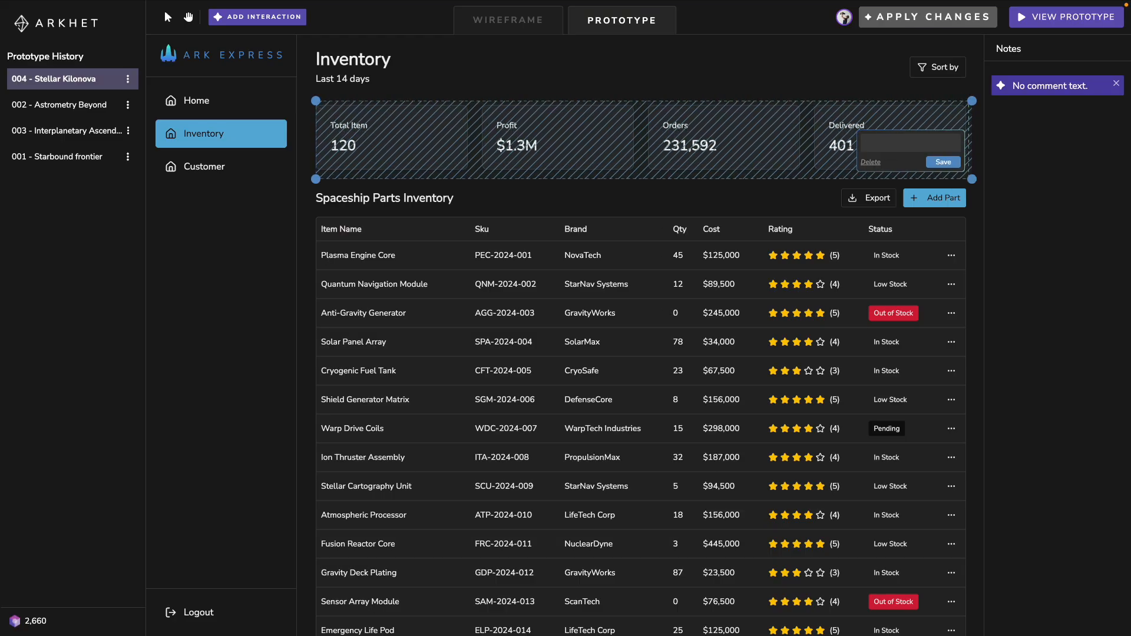
text(Add an icon to each)
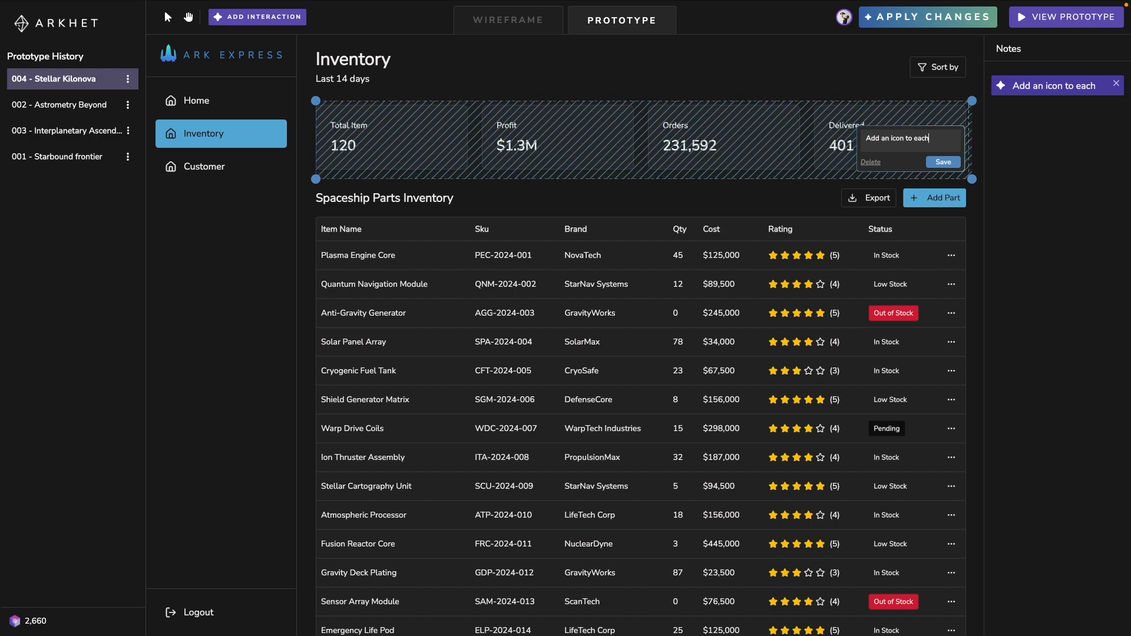
text( icard)
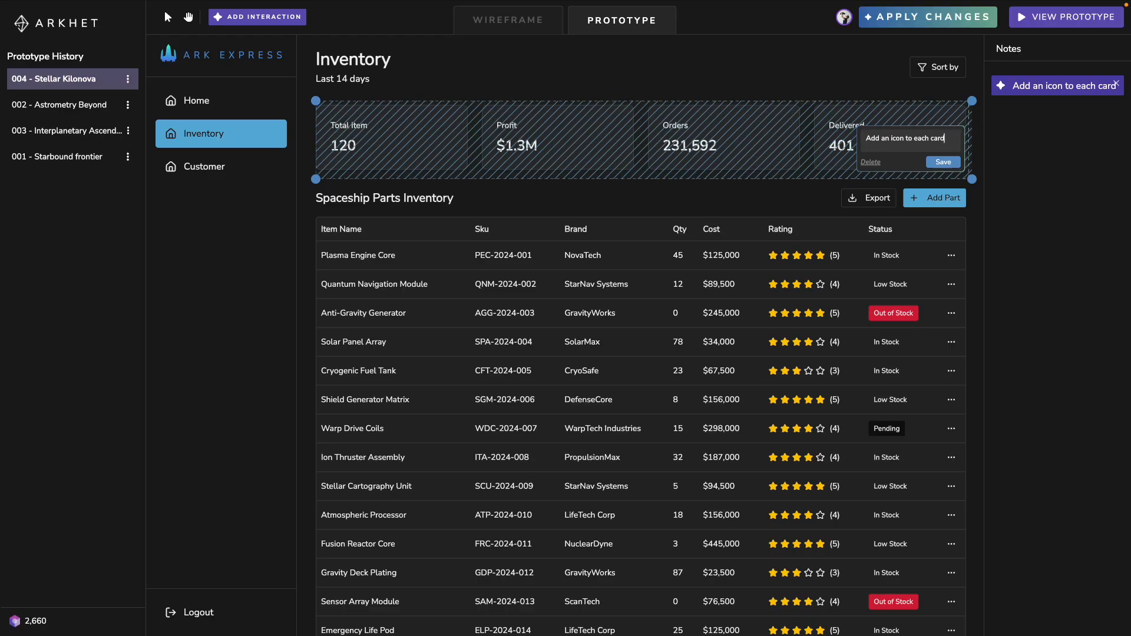
click(941, 163)
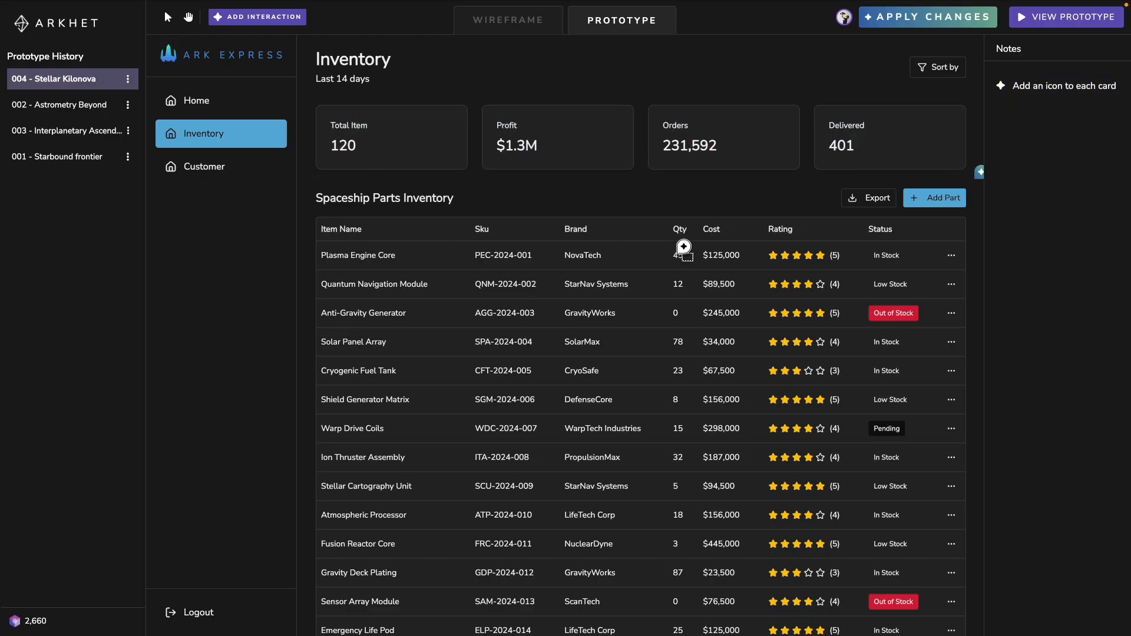
Step: Mark the upper table rows with the saved note "When I click into a row, give me a pop up that allows me to add notes."
mouse_move(330, 218)
mouse_down()
mouse_move(324, 227)
mouse_move(679, 346)
mouse_move(878, 390)
mouse_up()
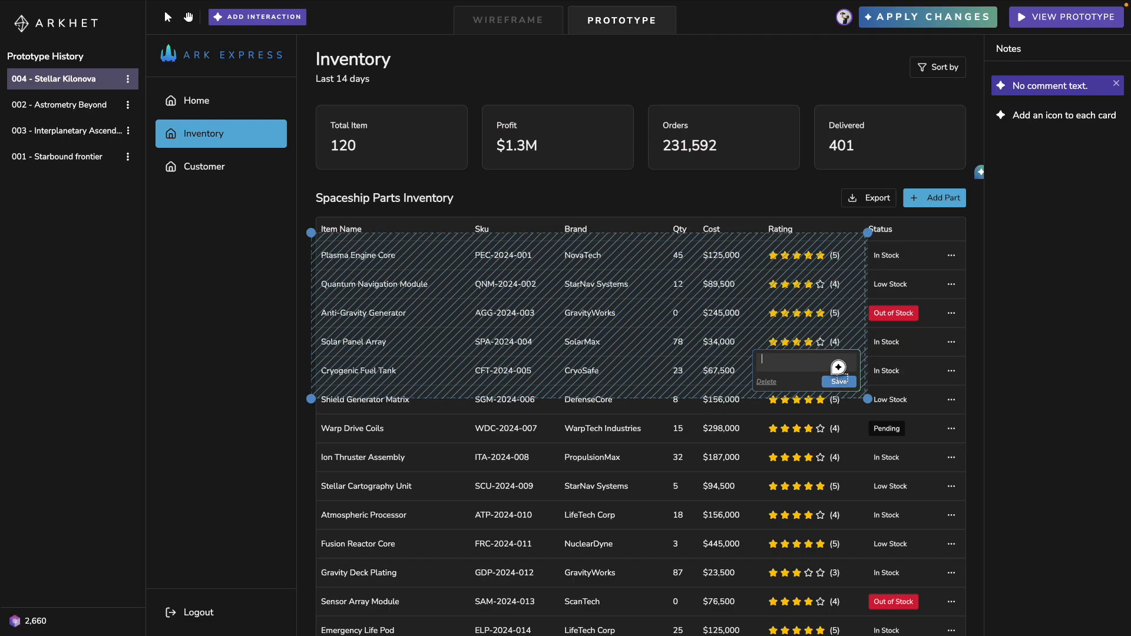
text(When I click into a row)
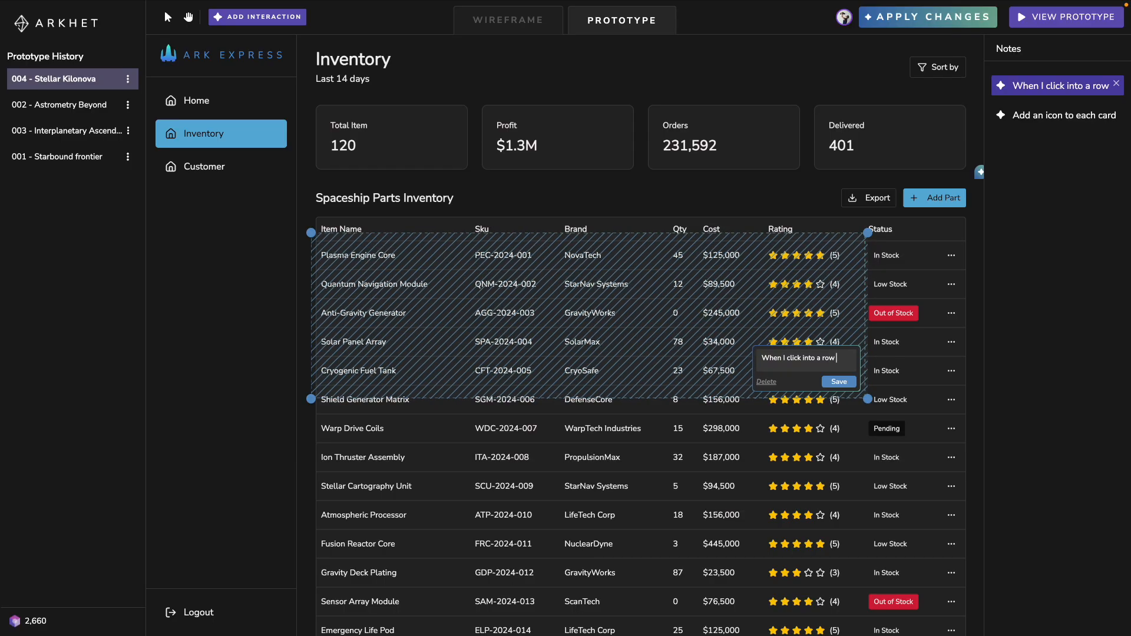
text(, give me a pop up that)
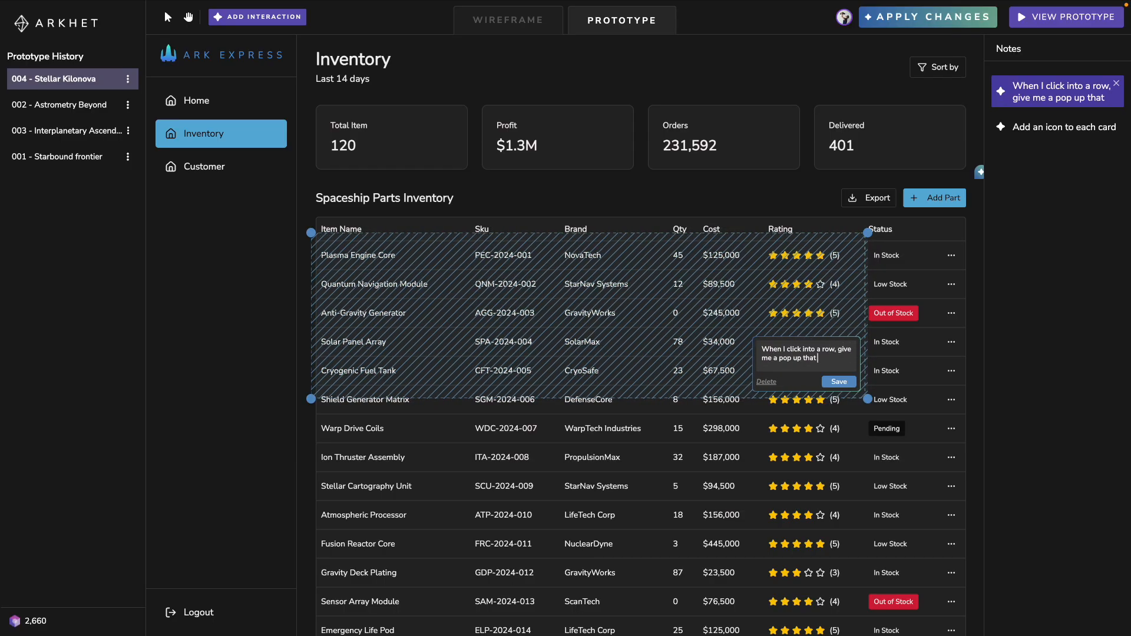
text(ows me to add notes.)
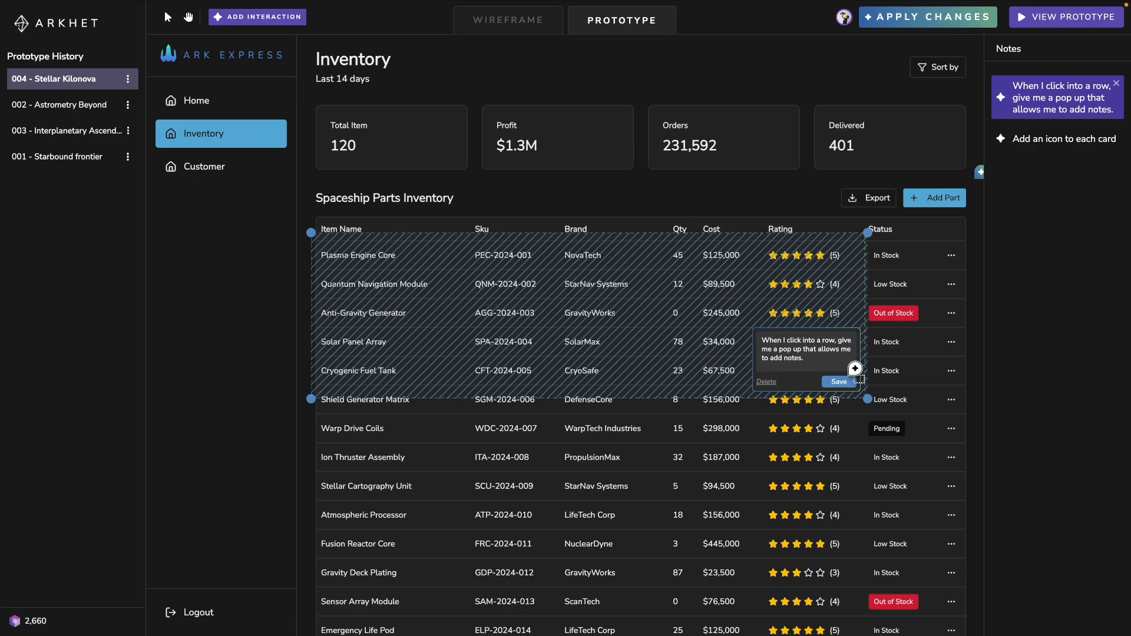
click(840, 382)
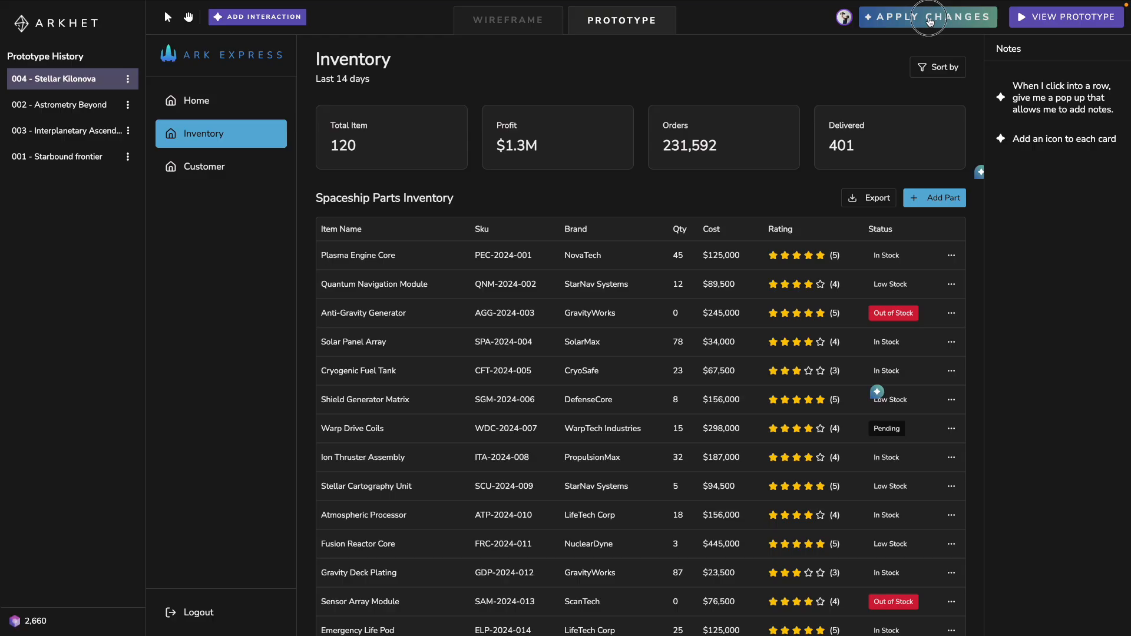
Step: Apply the noted changes to prototype 004 - Stellar Kilonova and review the interaction note on the table rows
click(930, 18)
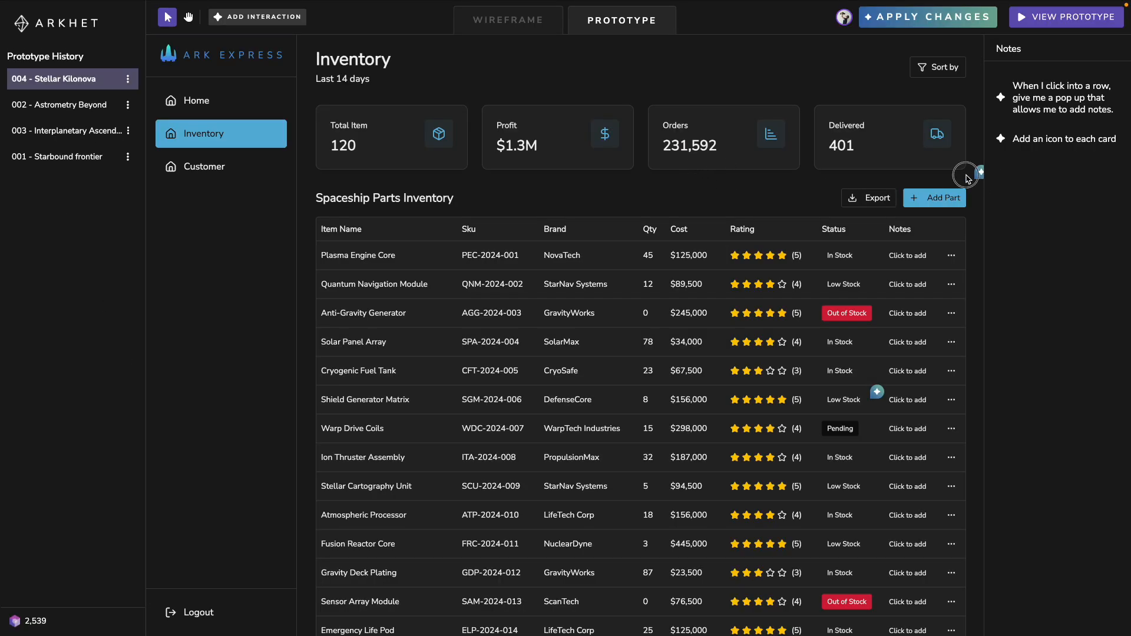
click(1044, 100)
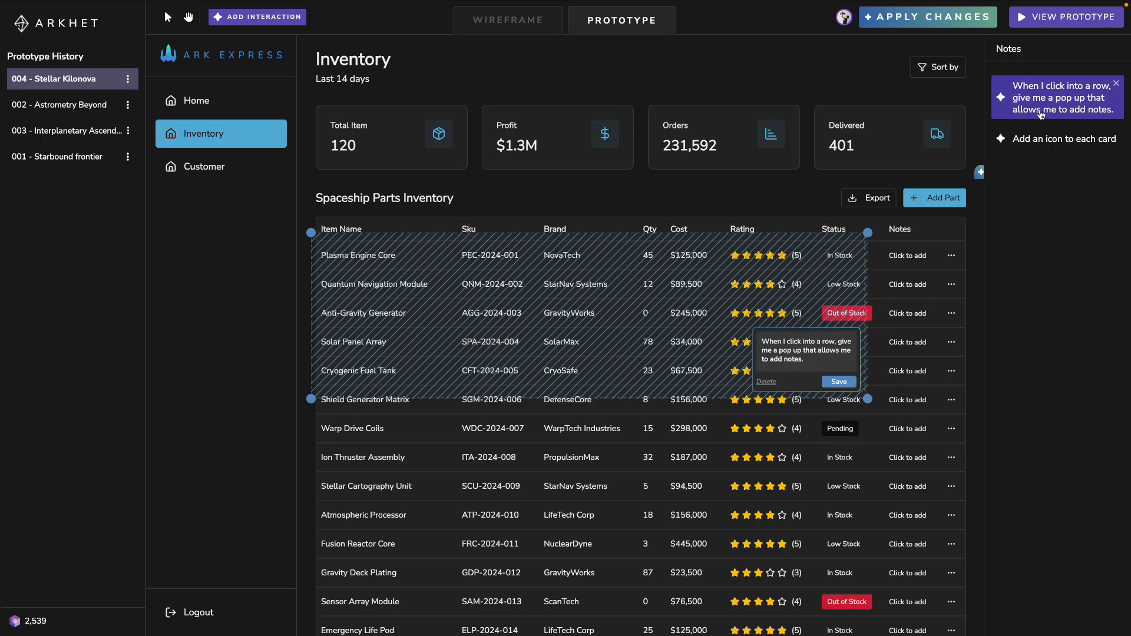
click(890, 250)
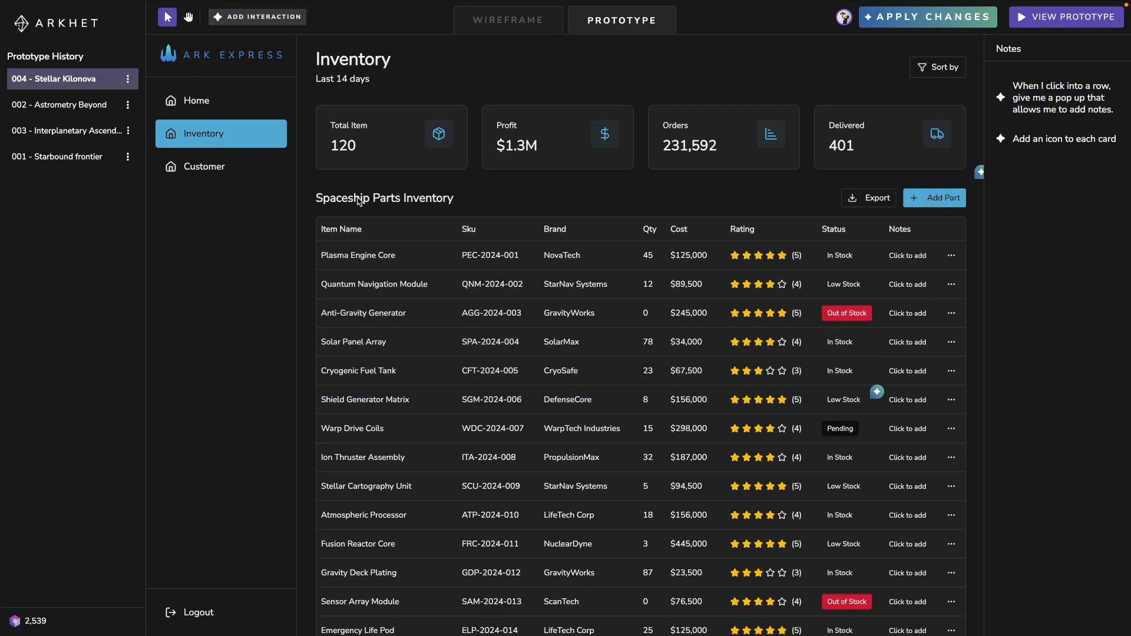
Step: Test the table's notes pop-up by saving the text "note" for the Plasma Engine Core row
click(461, 255)
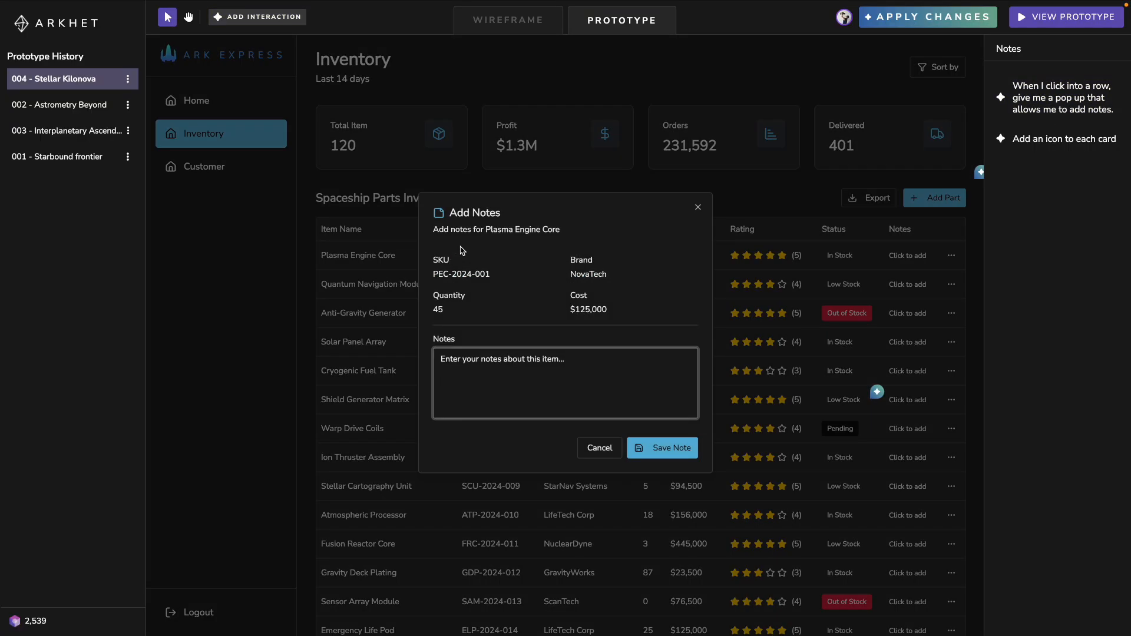
click(403, 257)
click(419, 257)
text(note)
click(686, 453)
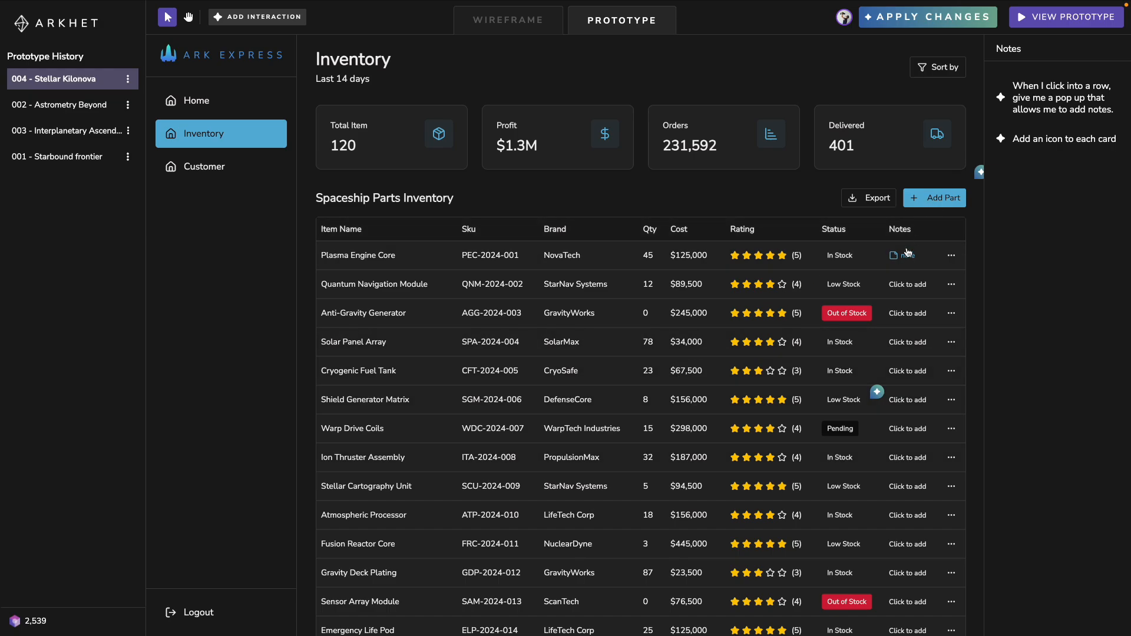
Step: Remove both interaction notes, the one about card icons and the one about the row pop-up, from the prototype
click(1022, 139)
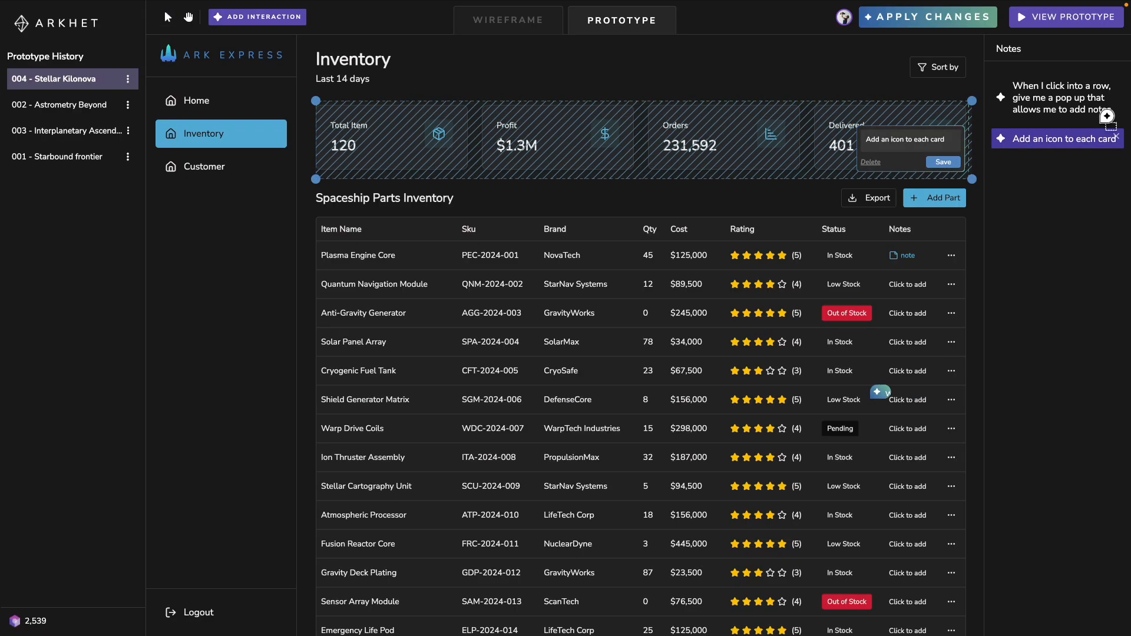
click(1115, 136)
click(1114, 92)
click(1115, 85)
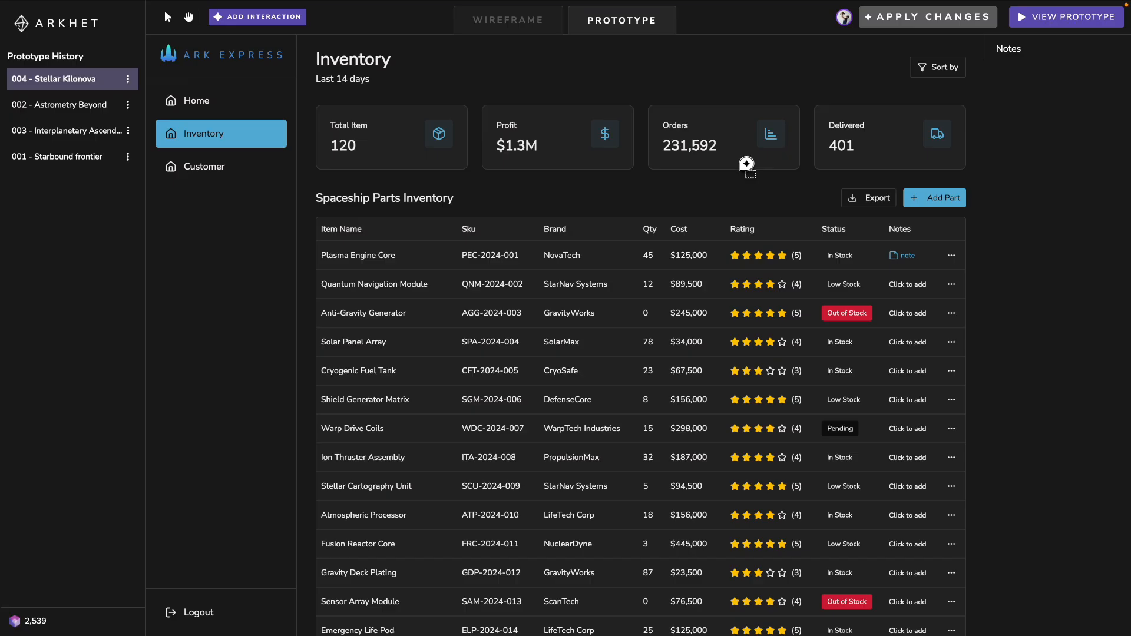
Step: View the prototype as a standalone page and save the note "notes" for the Plasma Engine Core row
click(1077, 21)
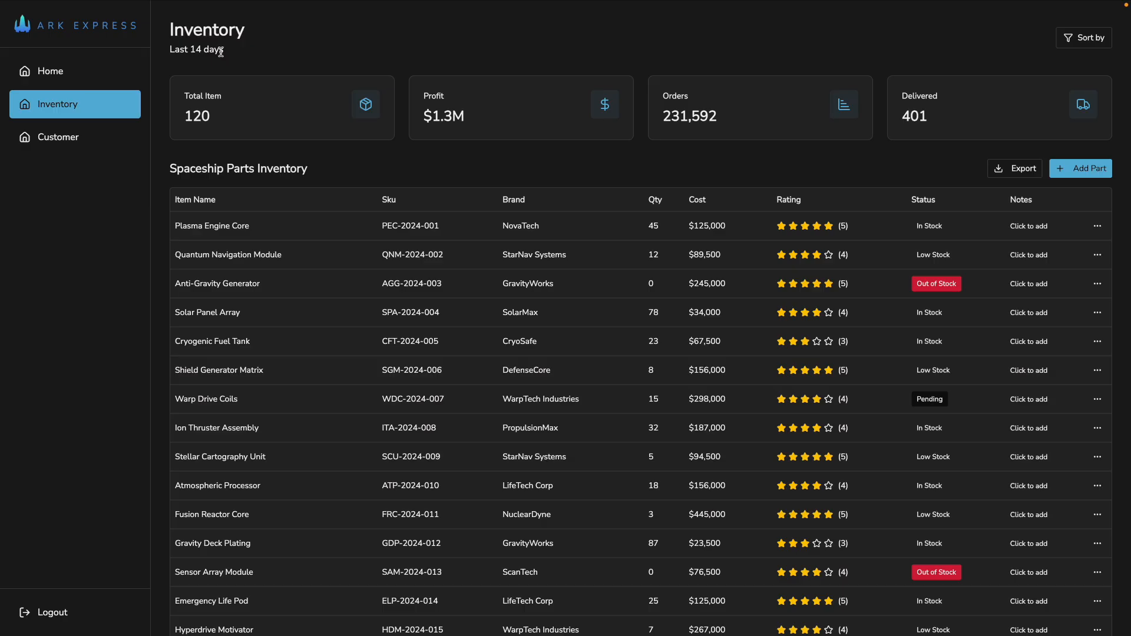
scroll(447, 238, down, 10)
scroll(446, 238, up, 10)
click(423, 228)
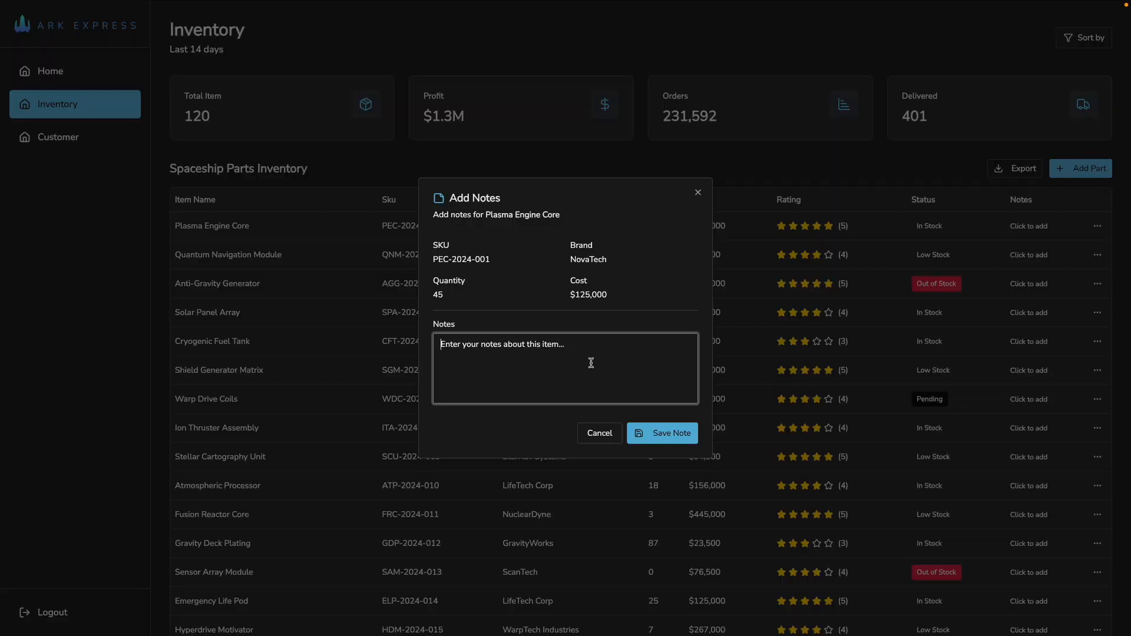
text(notes)
click(668, 434)
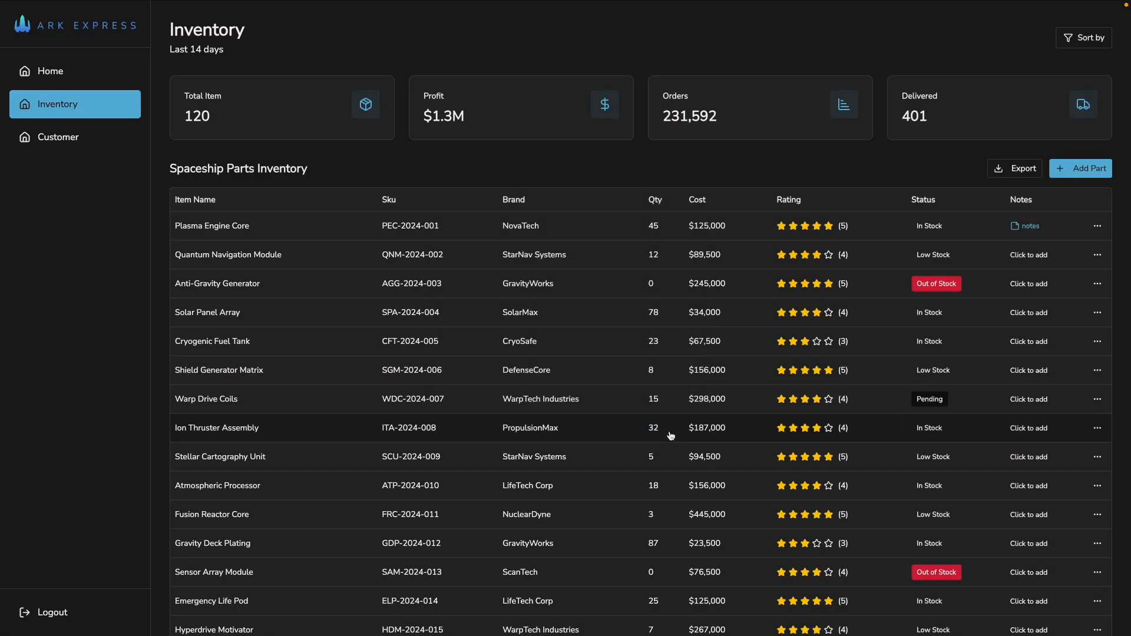
Step: Examine the standalone prototype's web address in the browser
mouse_move(307, 4)
click(236, 49)
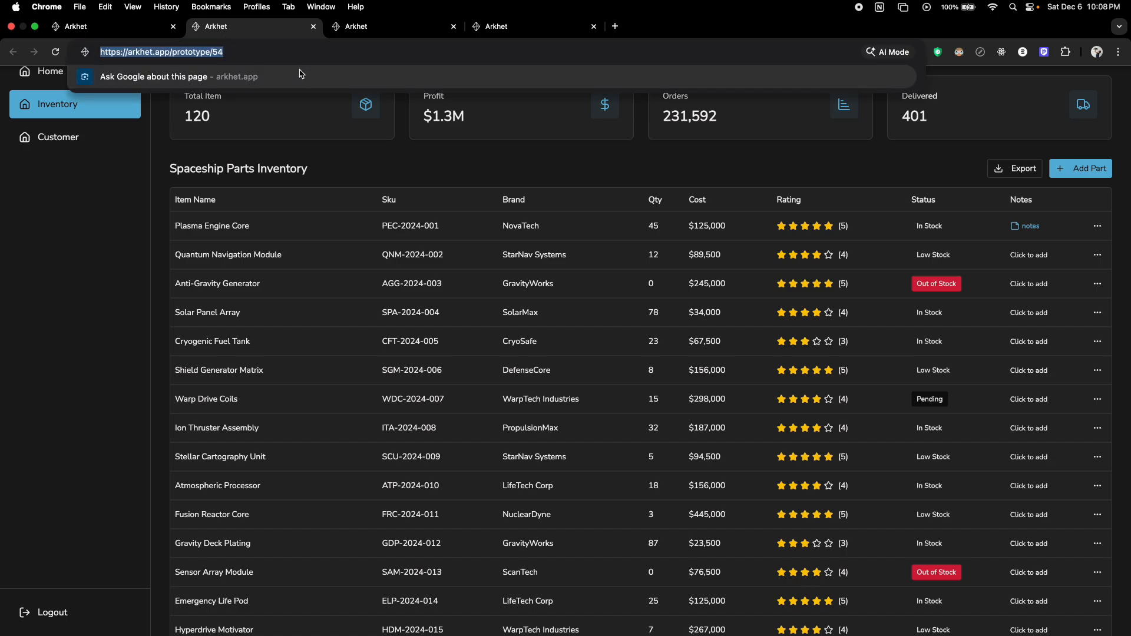
click(509, 168)
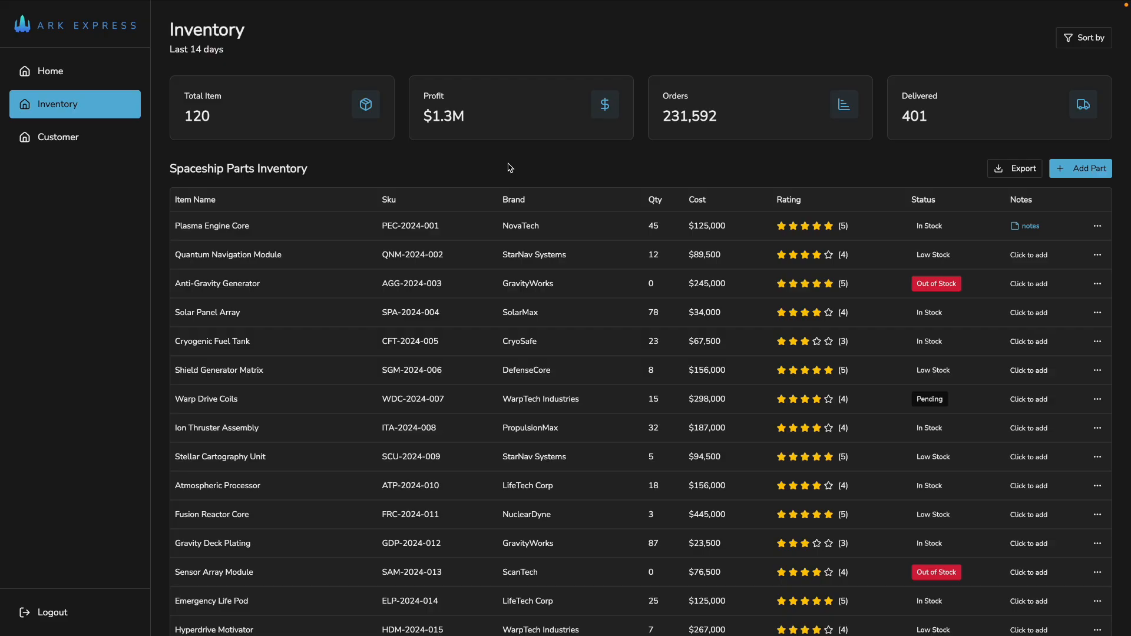
mouse_move(266, 4)
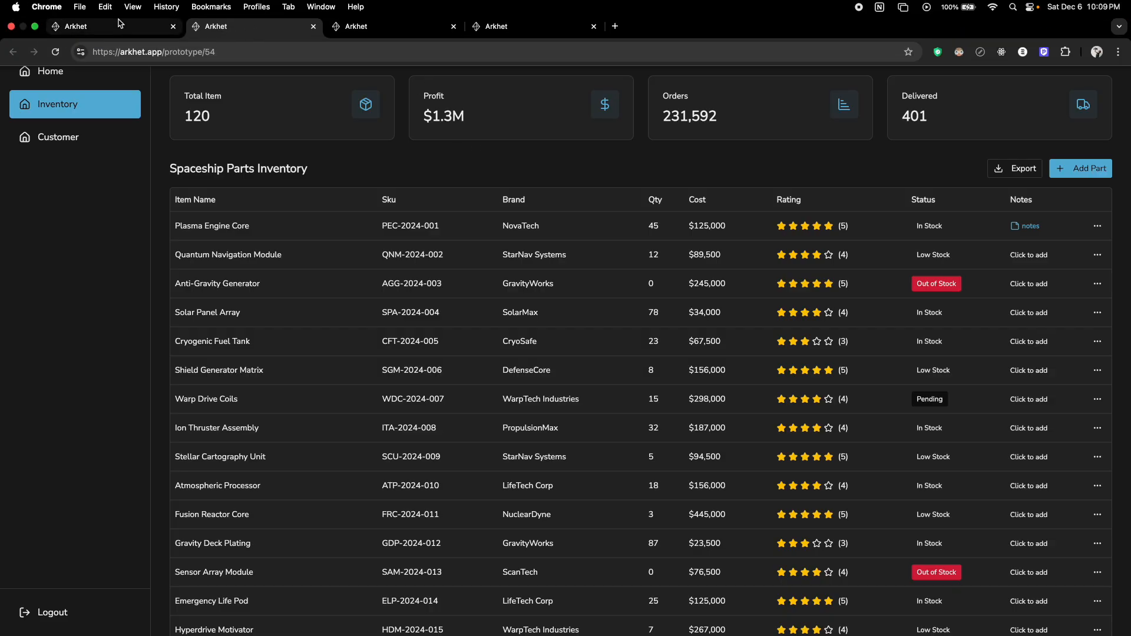